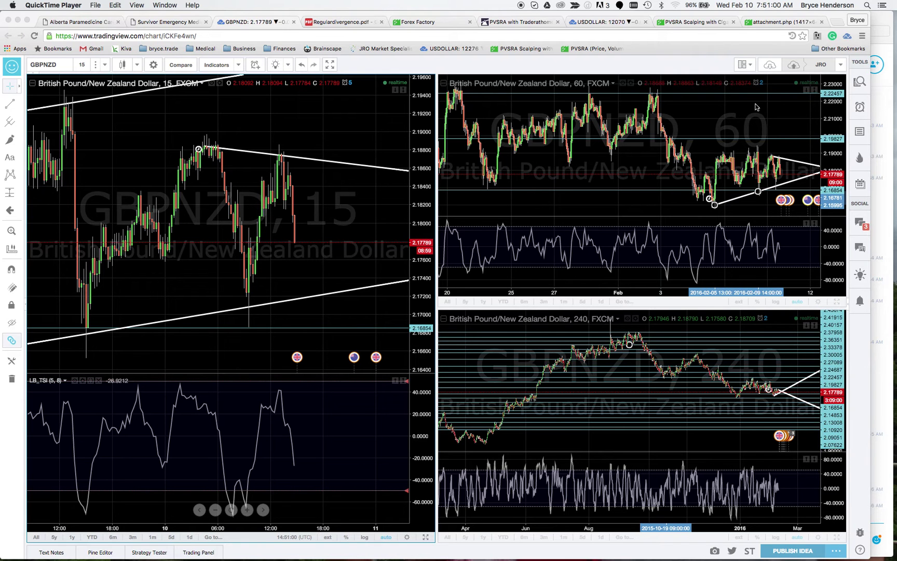
# Show the chart layout options to check the arrangement and the symbol, interval and crosshair linking settings.
pyautogui.click(752, 67)
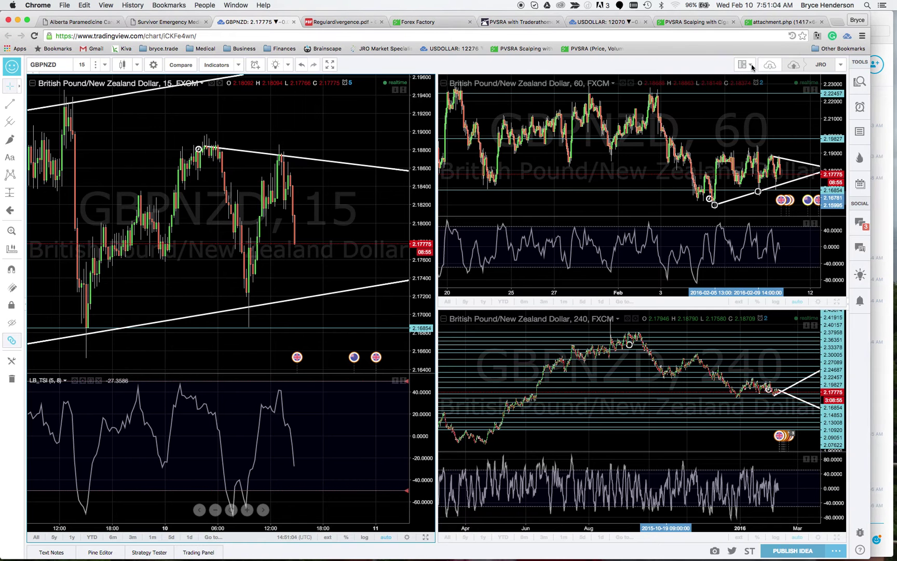
pyautogui.click(752, 67)
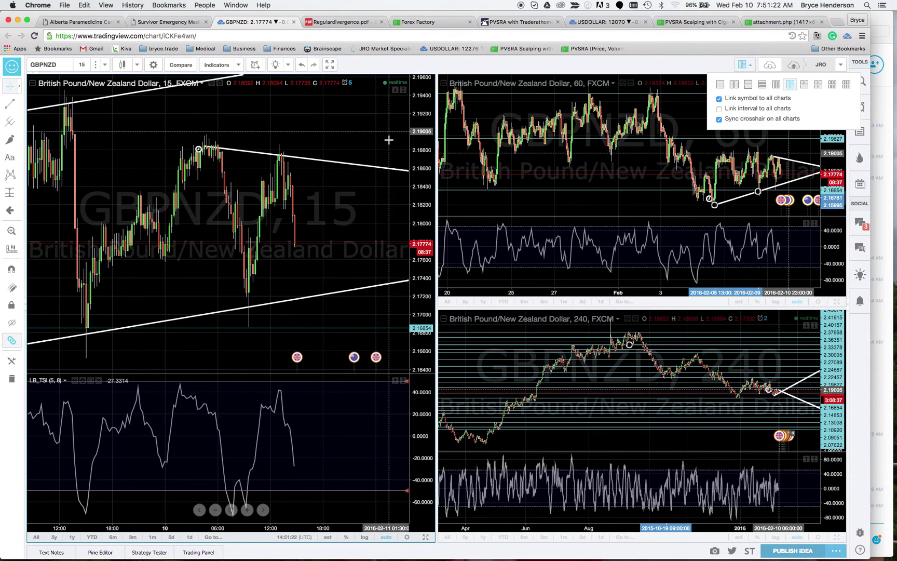
# Maximize the price pane of the 15-minute chart so the indicator is hidden, and restore the split view.
pyautogui.doubleClick(355, 146)
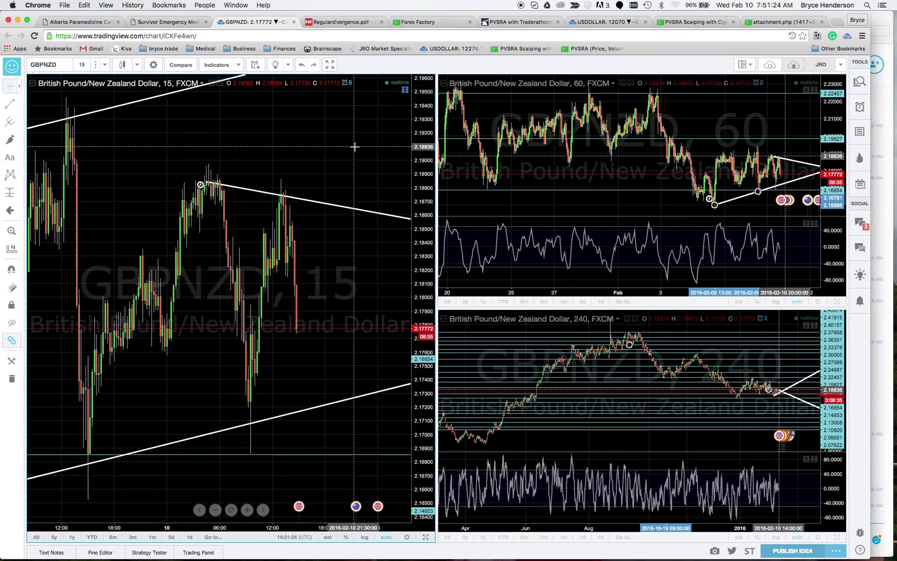
pyautogui.scroll(5, 355, 147)
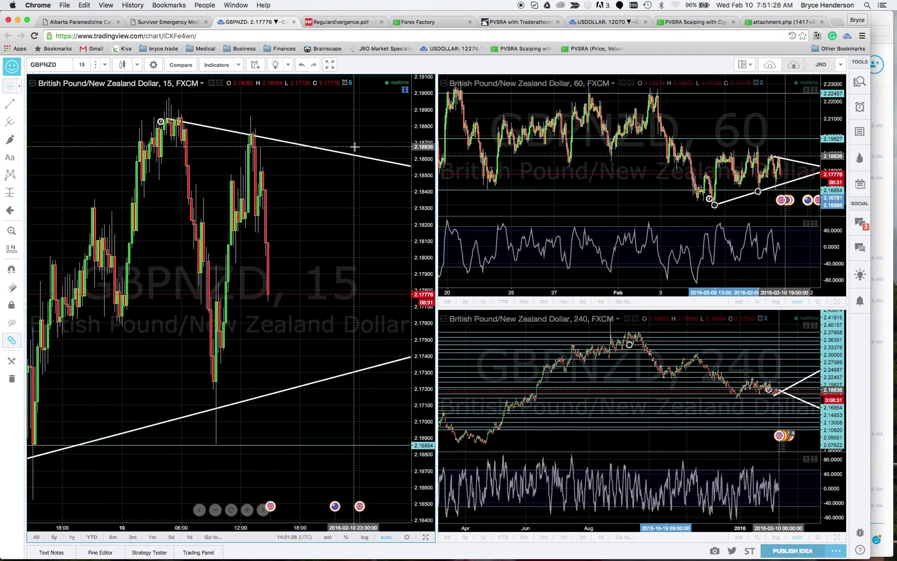
pyautogui.doubleClick(355, 147)
pyautogui.scroll(-5, 365, 287)
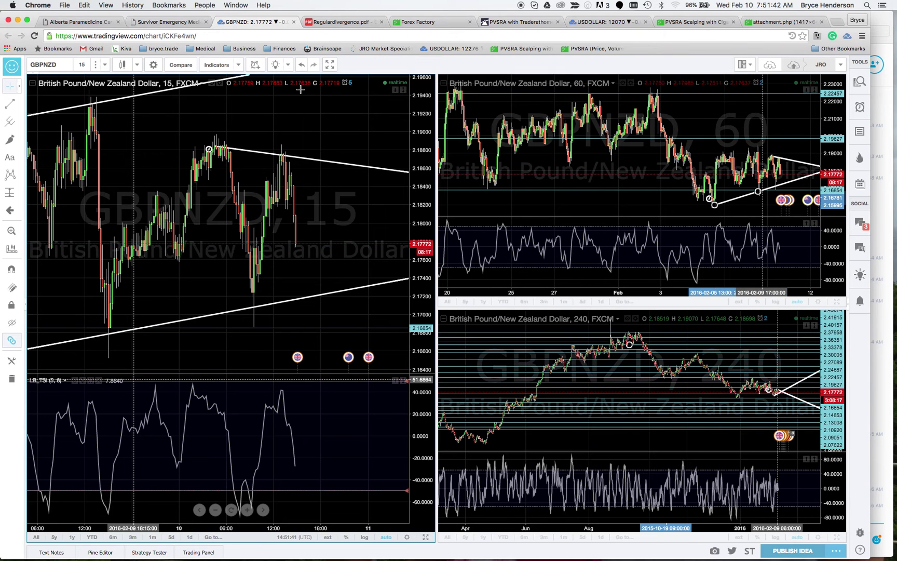
# Search the indicators for "tsi" and check the Indicator: True Strength Index entry among the favorites.
pyautogui.click(220, 66)
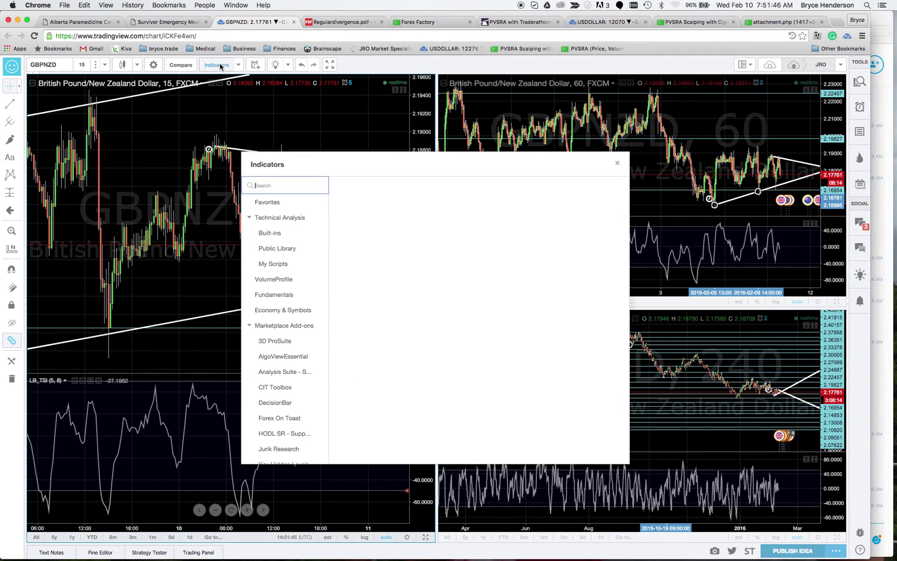
pyautogui.write('ts')
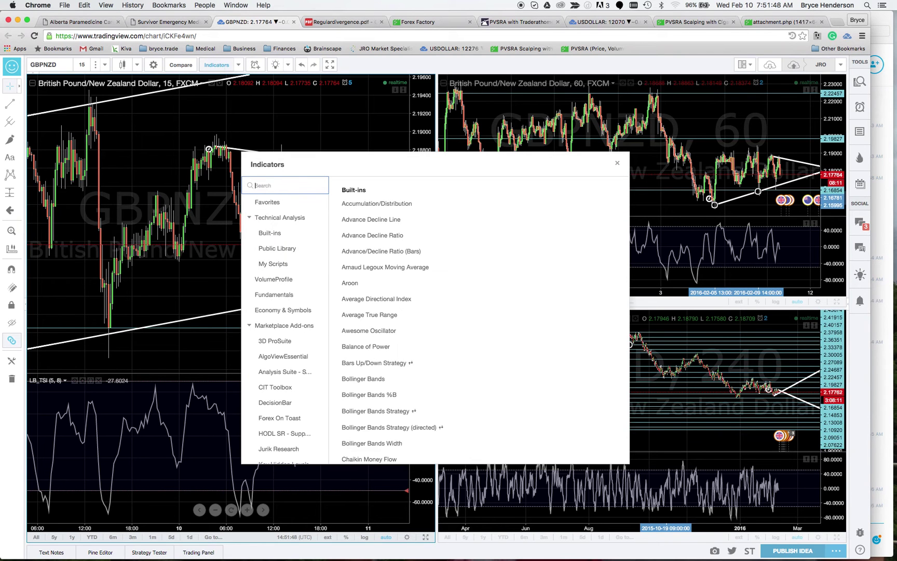
pyautogui.write('i')
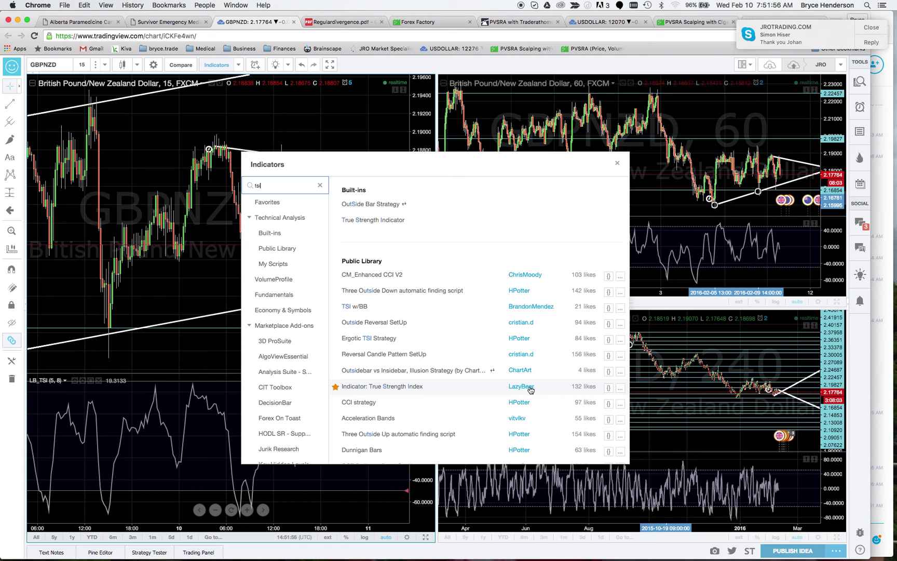
pyautogui.click(336, 386)
pyautogui.click(270, 206)
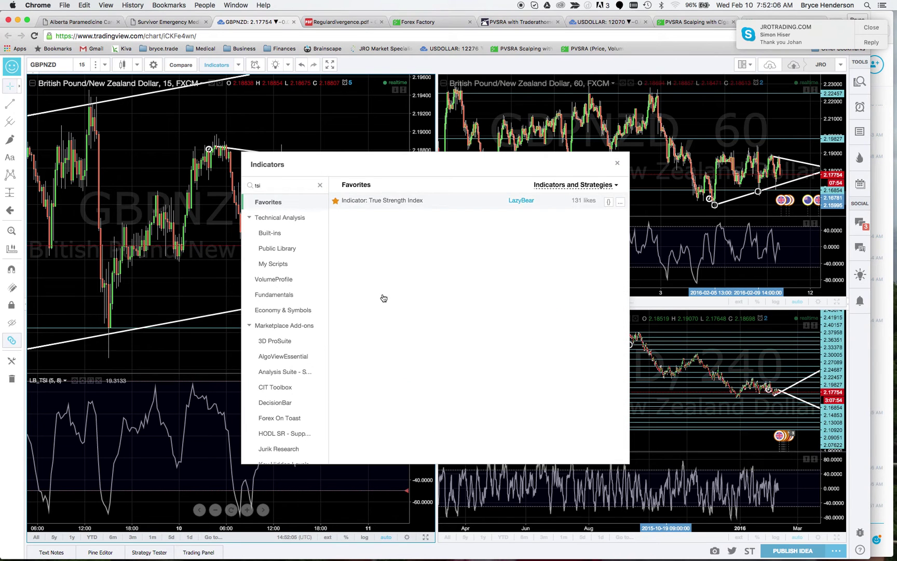
pyautogui.click(619, 164)
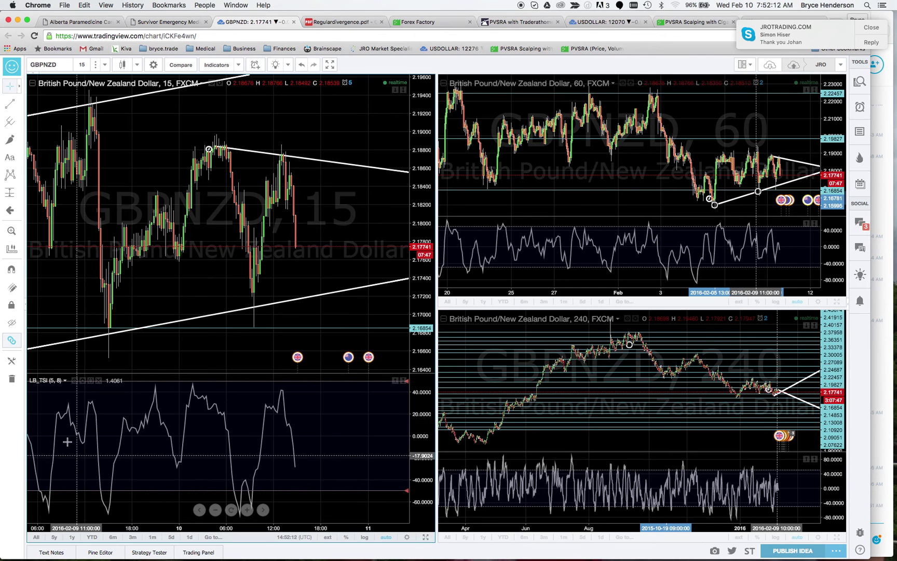
# Review the inputs, style and source code settings of the LB_TSI indicator on the 15-minute chart.
pyautogui.click(83, 381)
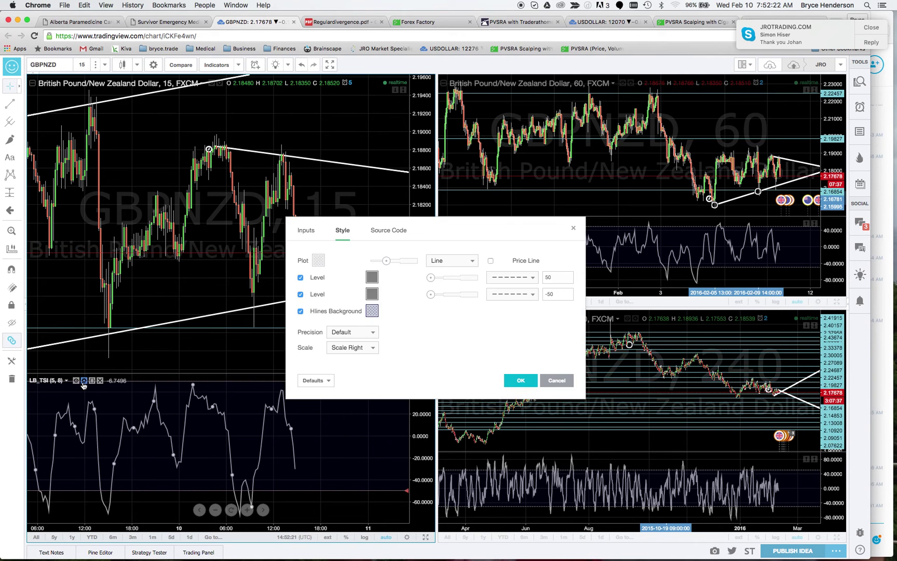
pyautogui.click(305, 232)
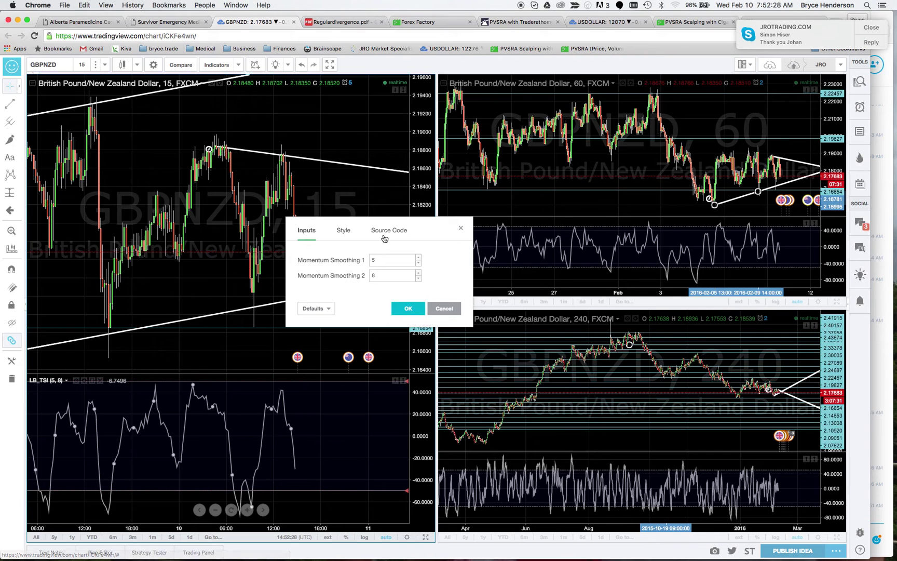
pyautogui.click(349, 236)
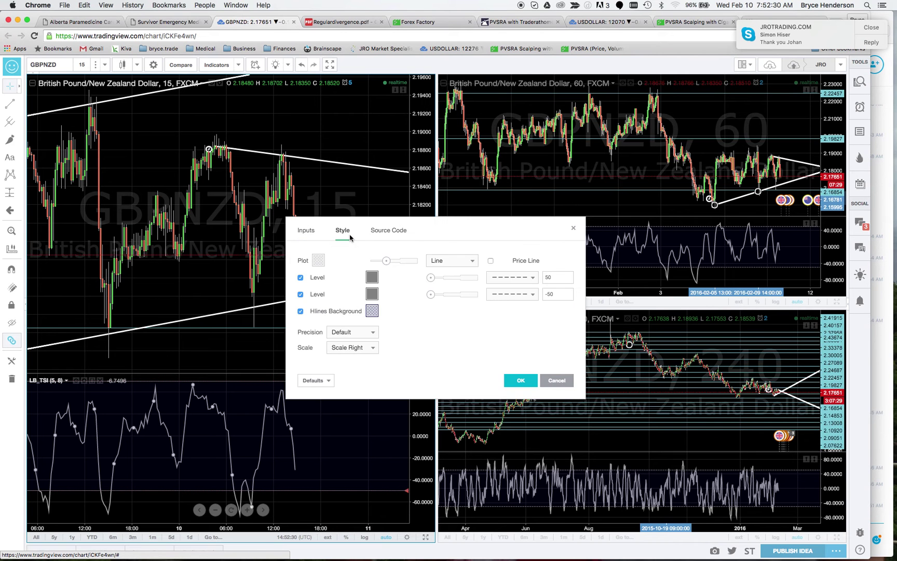
pyautogui.click(397, 235)
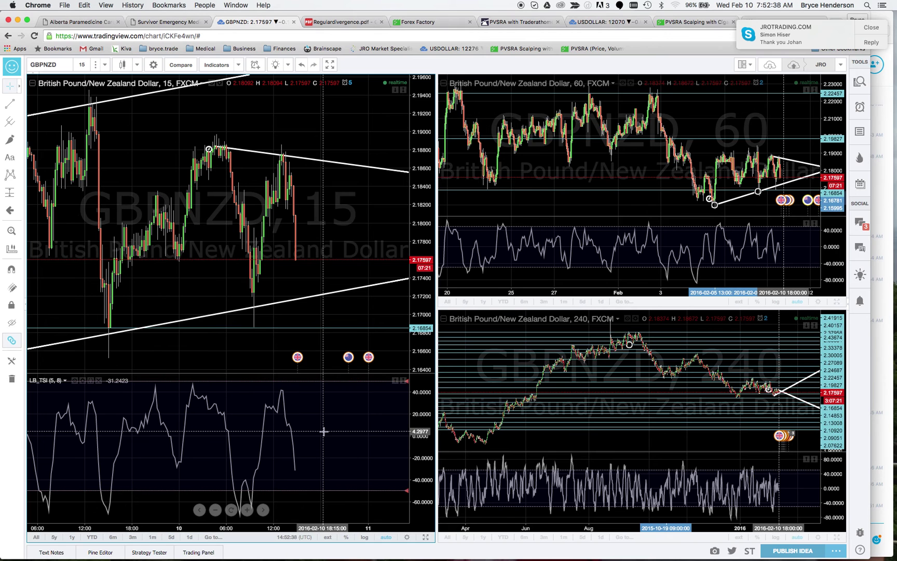
# Maximize the 15-minute GBPNZD chart to fill the whole layout.
pyautogui.click(351, 265)
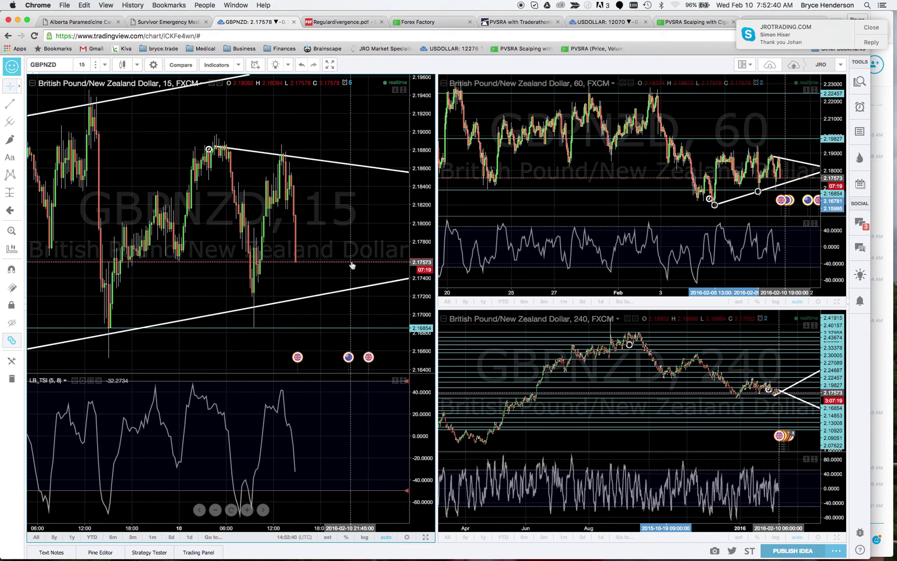
pyautogui.click(426, 538)
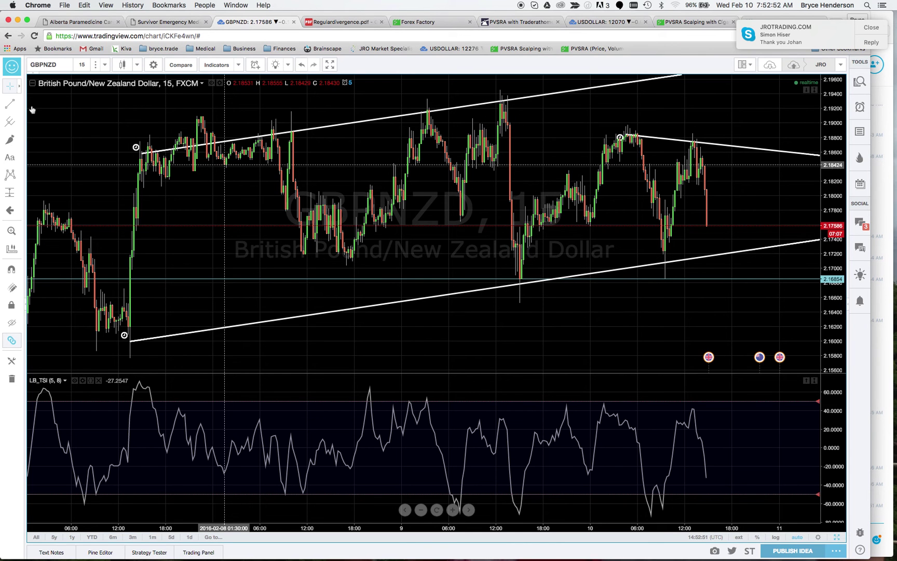
pyautogui.click(10, 107)
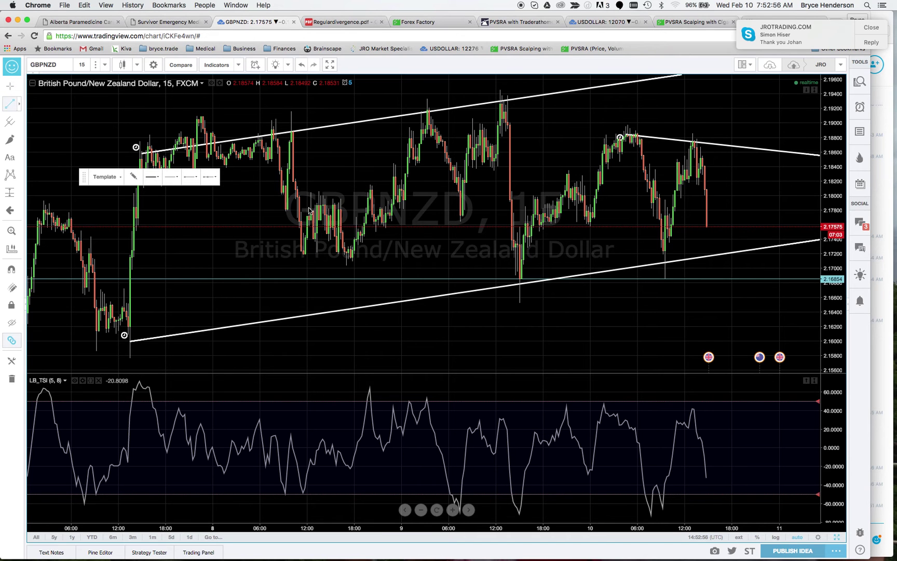
pyautogui.click(532, 195)
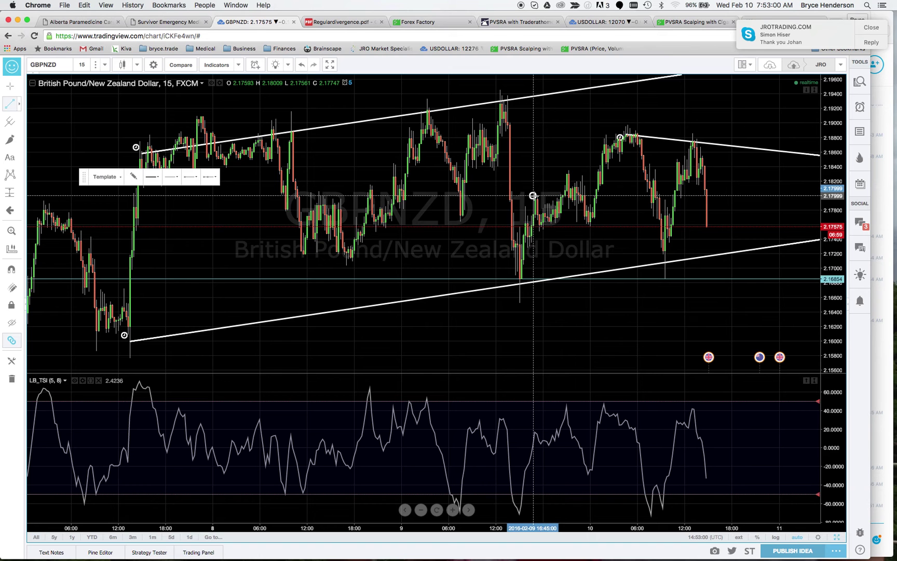
pyautogui.click(532, 195)
pyautogui.moveTo(553, 179); pyautogui.dragTo(559, 179)
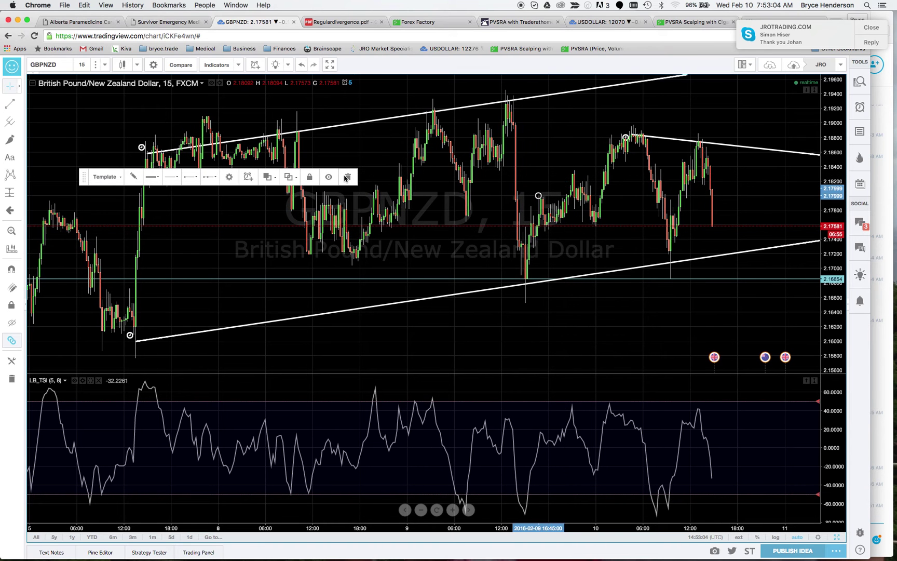
pyautogui.click(348, 176)
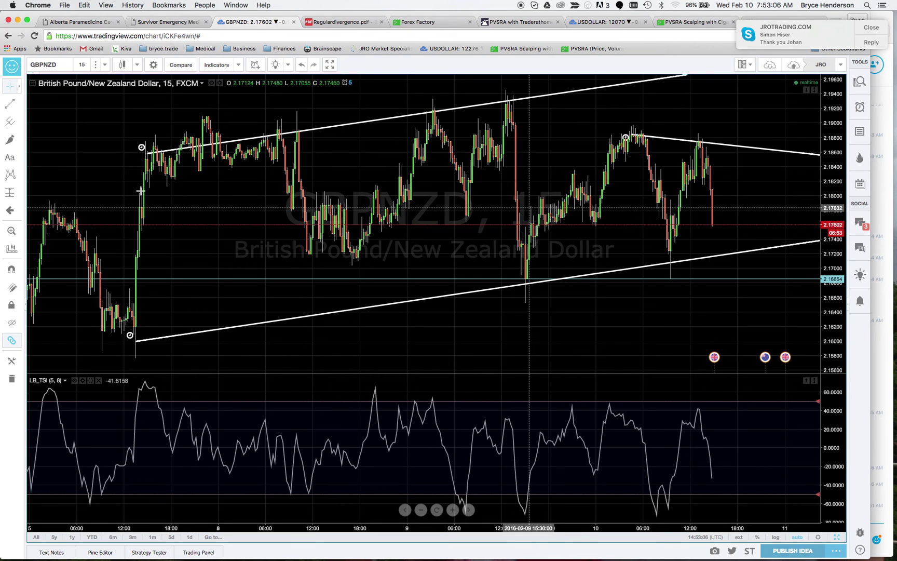
# Draw a right-extended trend line across the two rising price highs of February 9, from about 2.1799 to about 2.1836.
pyautogui.hotkey('alt', 't')
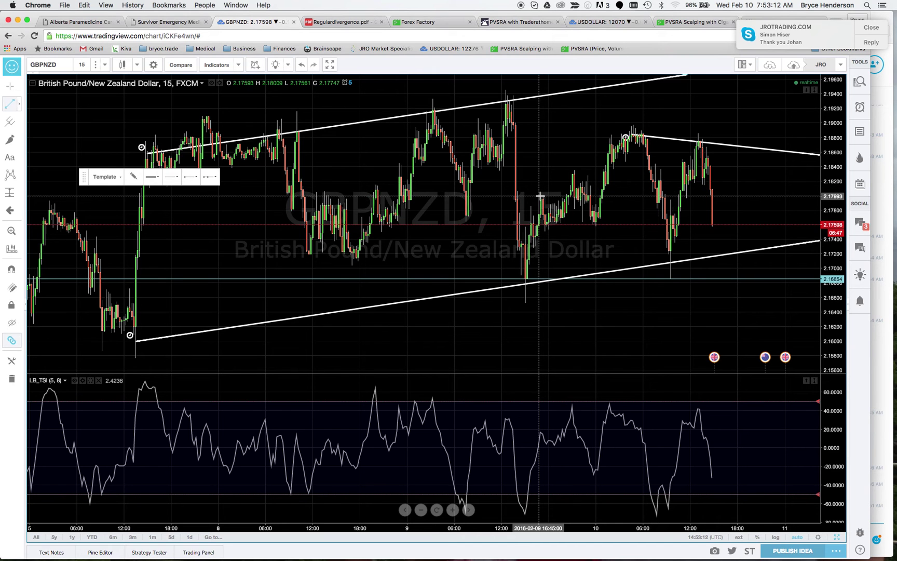
pyautogui.click(563, 181)
pyautogui.moveTo(562, 180); pyautogui.dragTo(576, 170)
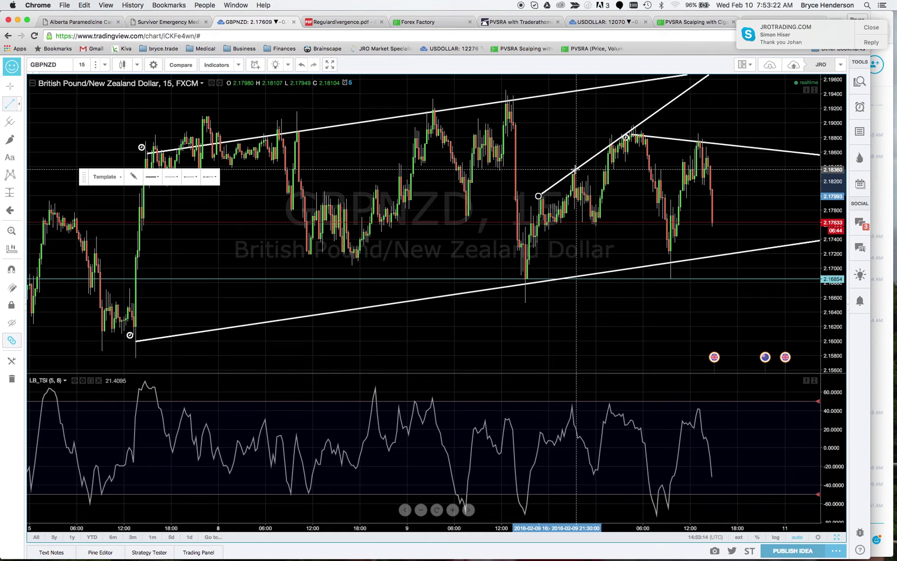
pyautogui.doubleClick(559, 153)
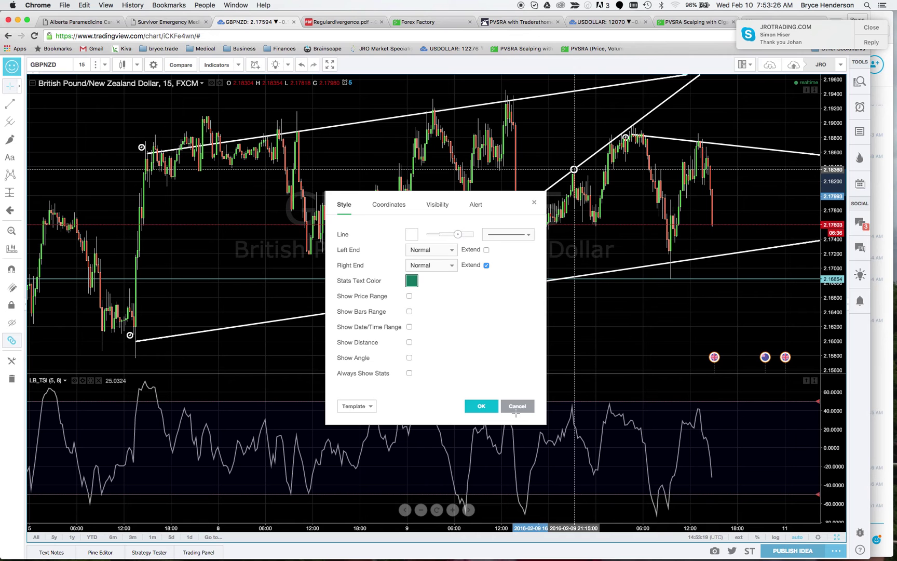
pyautogui.click(516, 406)
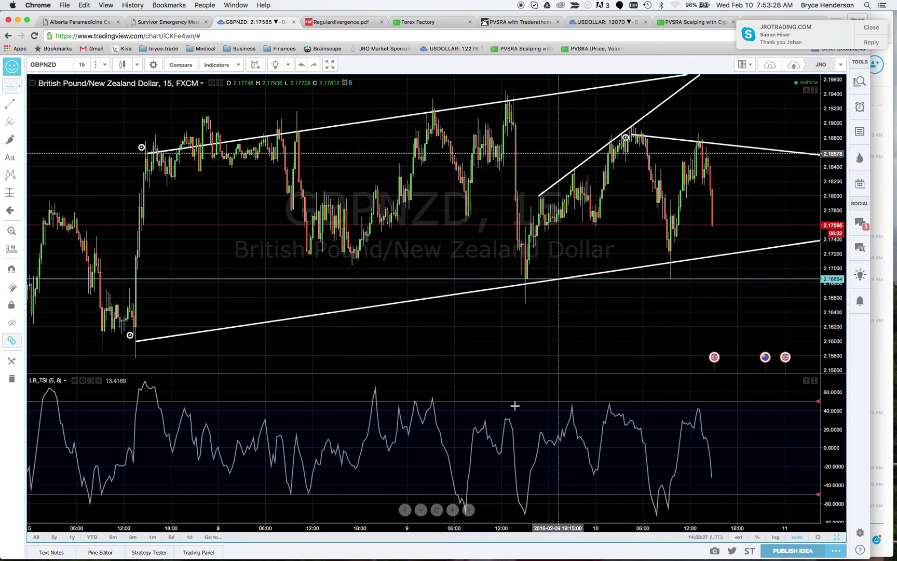
# Copy the new rising trend line and paste a duplicate of it onto the price chart.
pyautogui.click(557, 181)
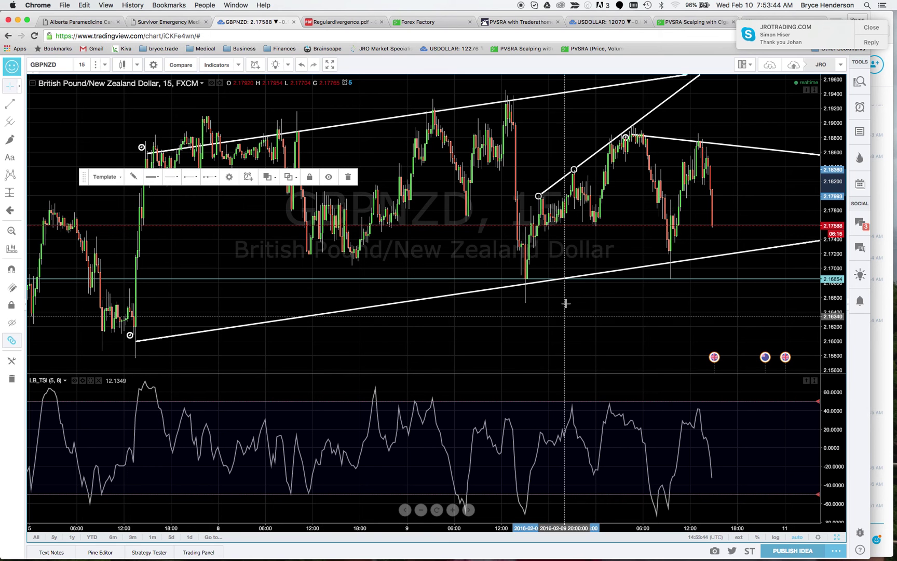
pyautogui.click(181, 335)
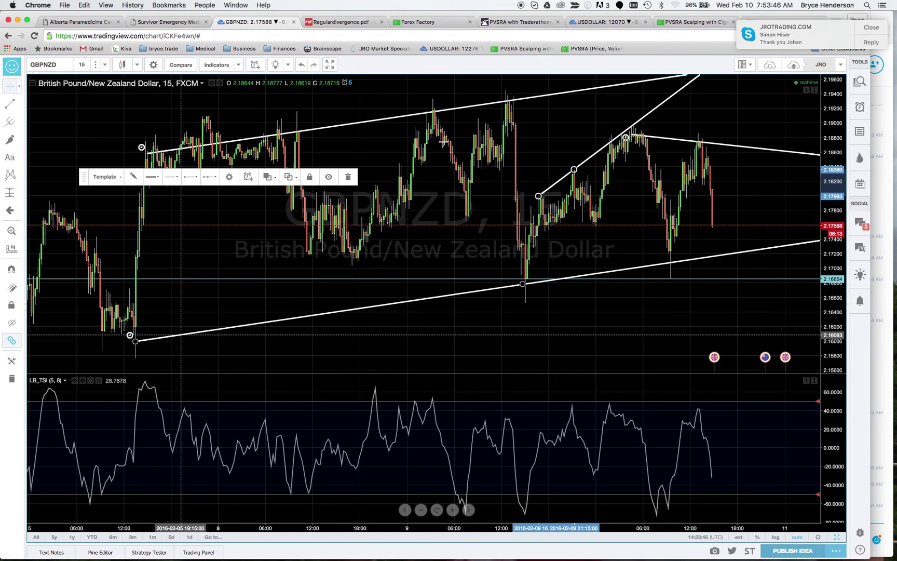
pyautogui.click(563, 177)
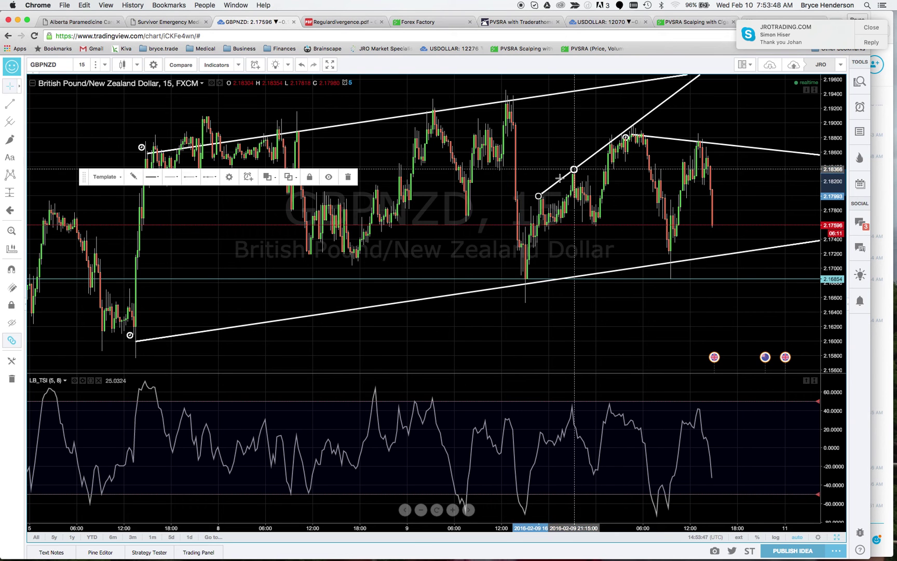
pyautogui.click(289, 177)
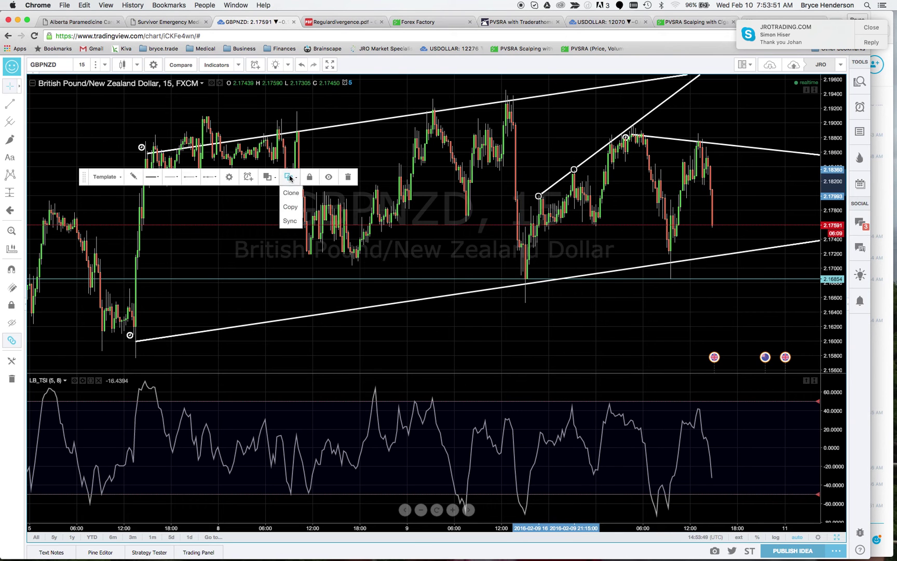
pyautogui.click(292, 207)
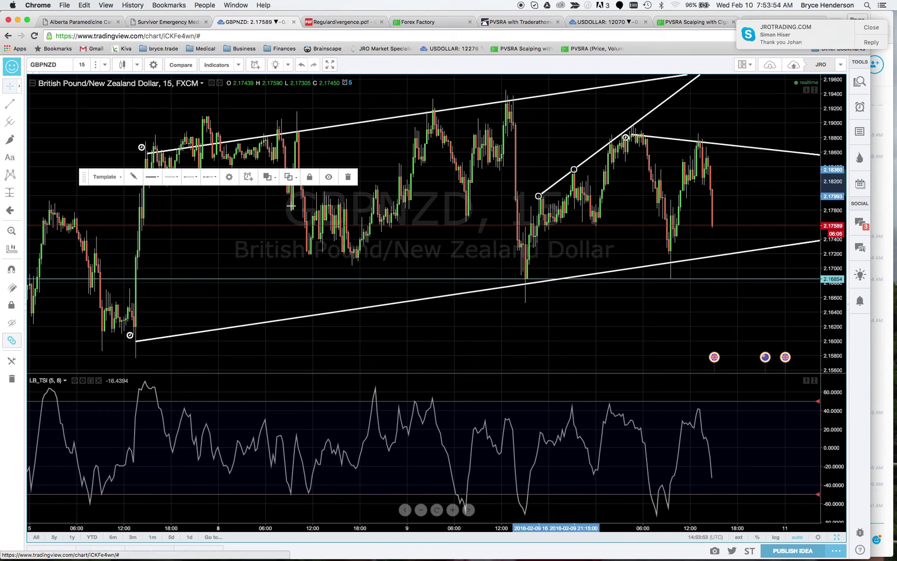
pyautogui.click(535, 143)
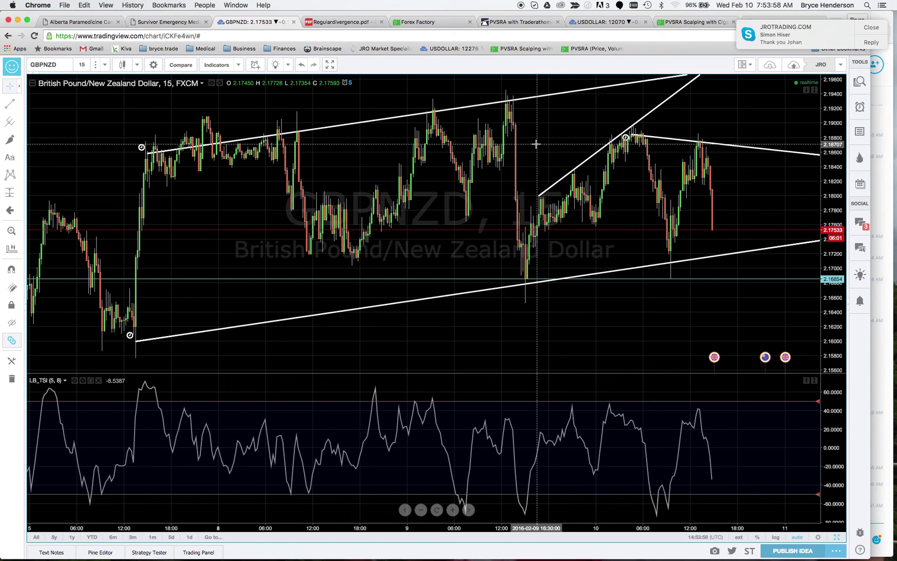
pyautogui.rightClick(536, 144)
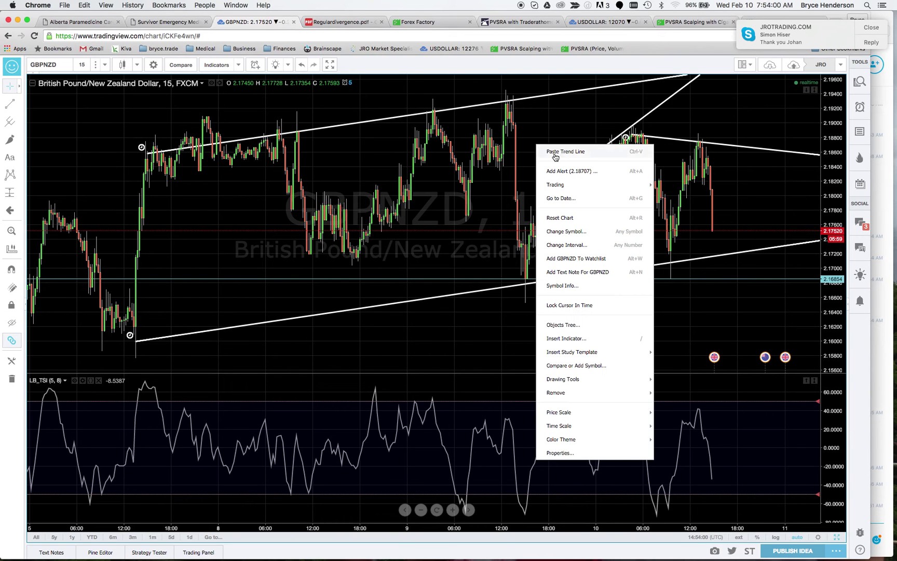
pyautogui.click(555, 152)
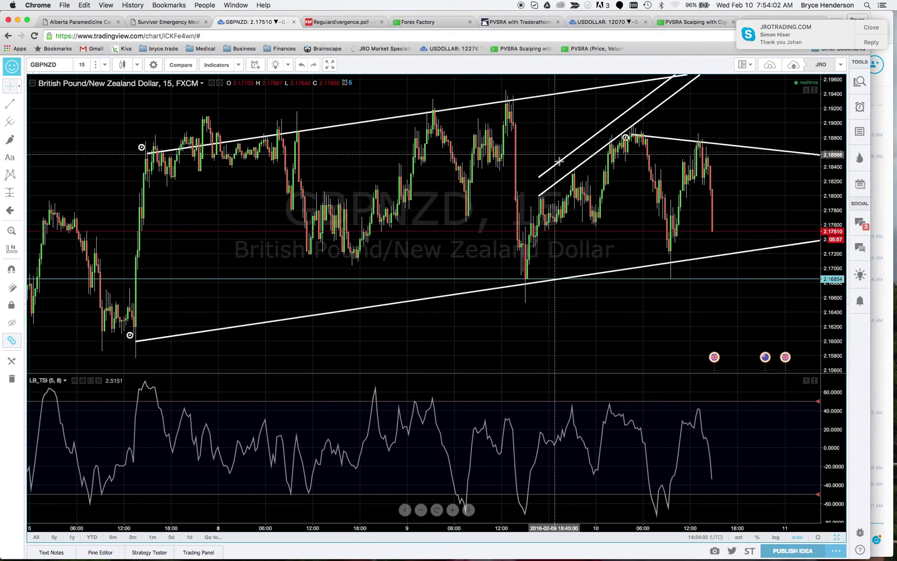
# Move the pasted trend line down just below the original, anchoring it at about 2.1785 and 2.1821.
pyautogui.click(561, 162)
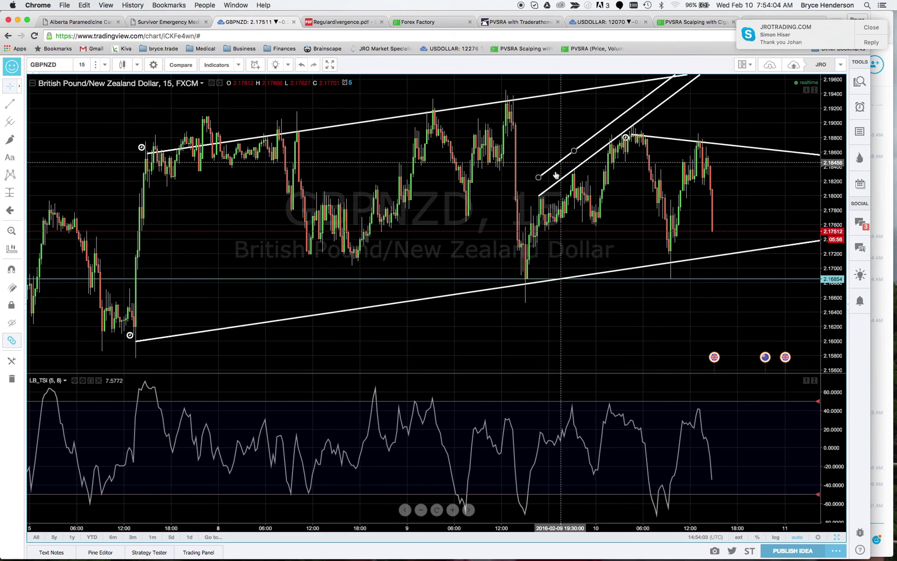
pyautogui.click(451, 286)
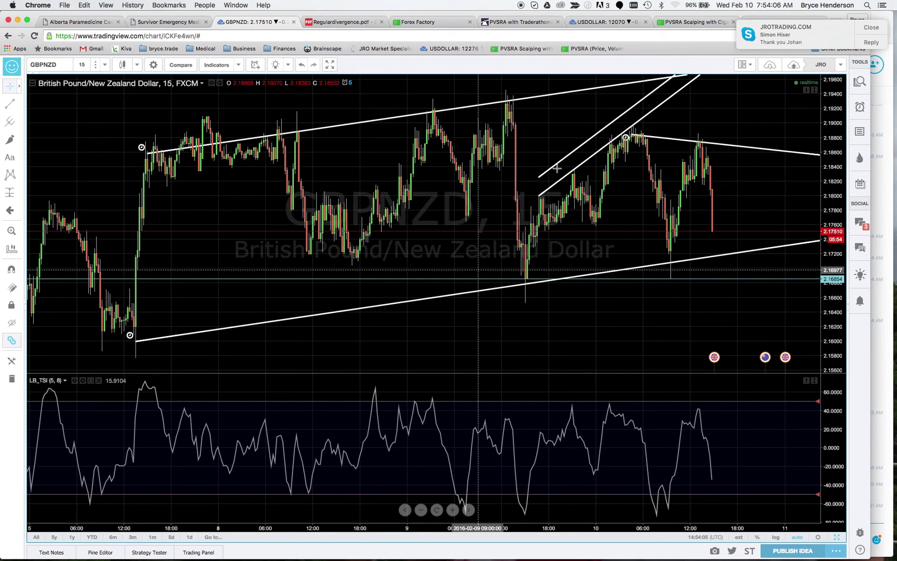
pyautogui.moveTo(557, 163); pyautogui.dragTo(556, 195)
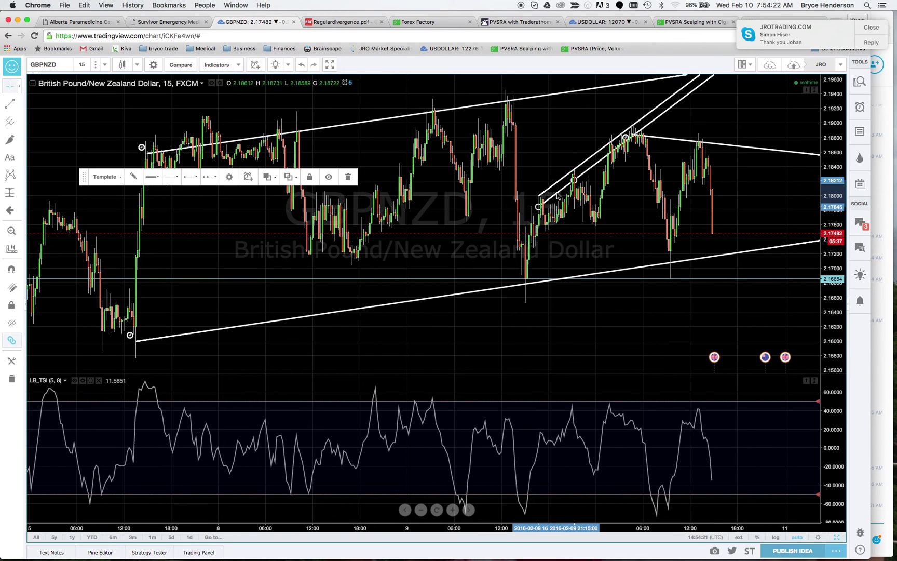
# Create an alert for GBPNZD crossing the lower rising trend line, with frequency Once per bar (on condition), and acknowledge its pop-up.
pyautogui.click(249, 177)
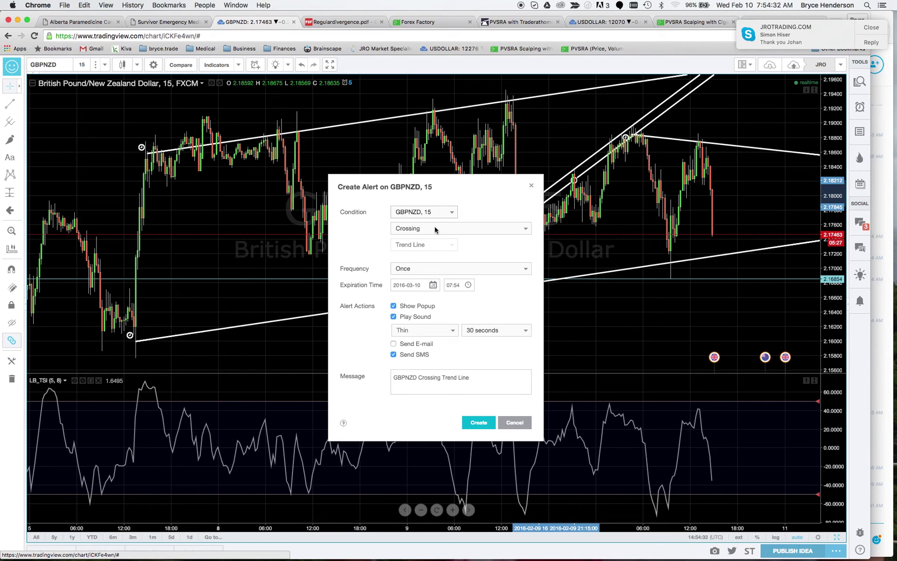
pyautogui.click(417, 270)
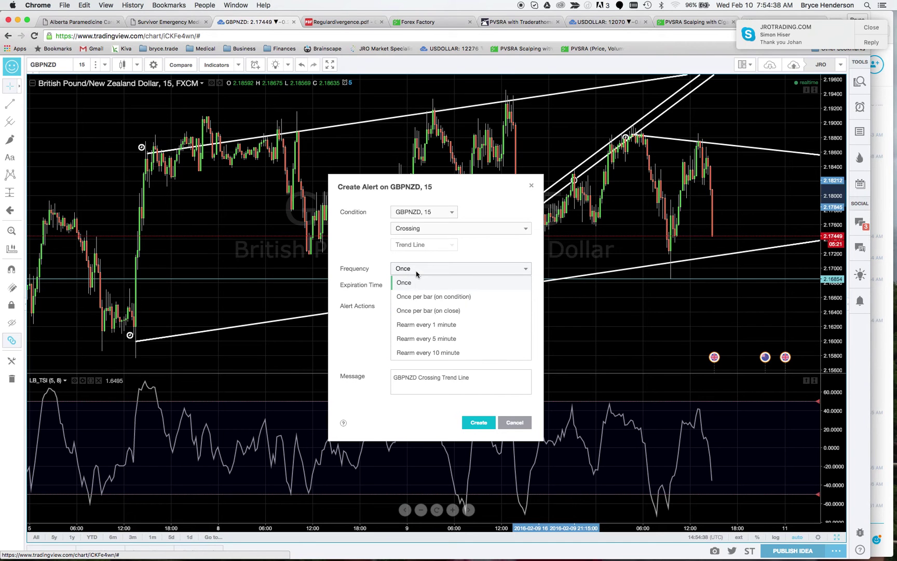
pyautogui.click(415, 300)
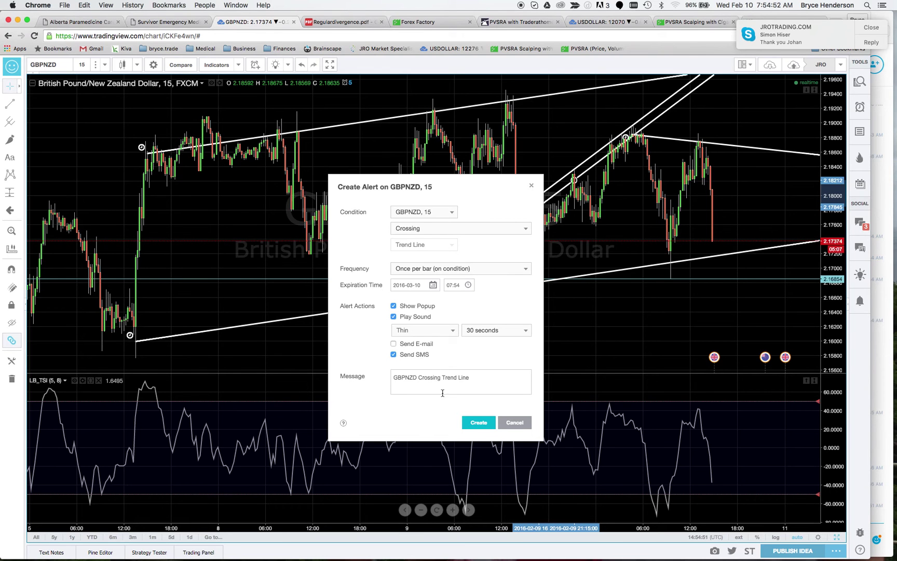
pyautogui.click(475, 427)
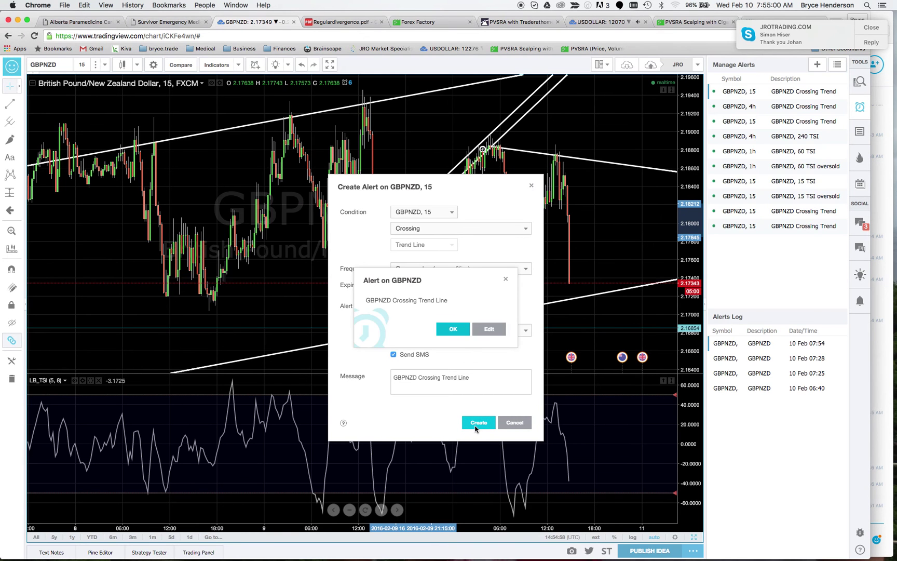
pyautogui.click(453, 329)
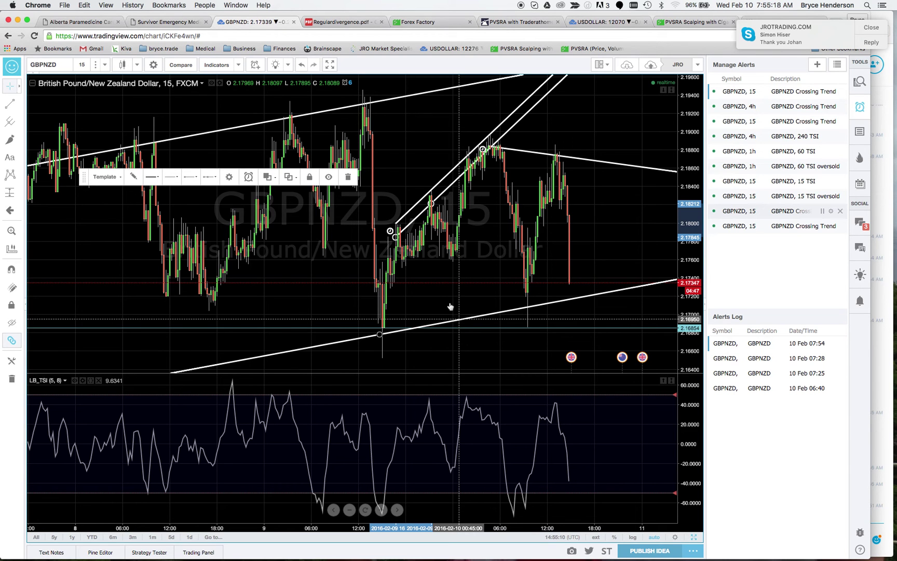
# Delete the upper of the two parallel rising trend lines, keeping the one that carries the alert.
pyautogui.click(411, 210)
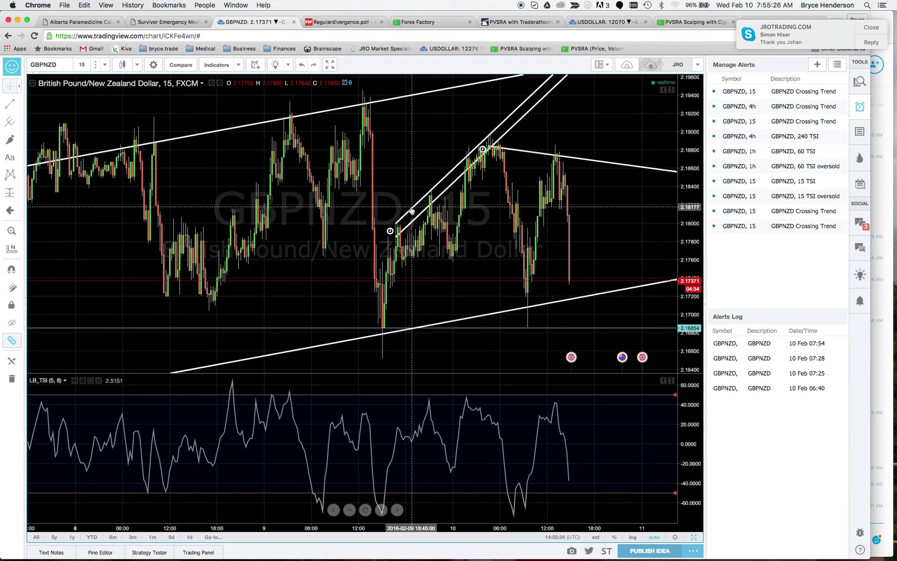
pyautogui.doubleClick(436, 191)
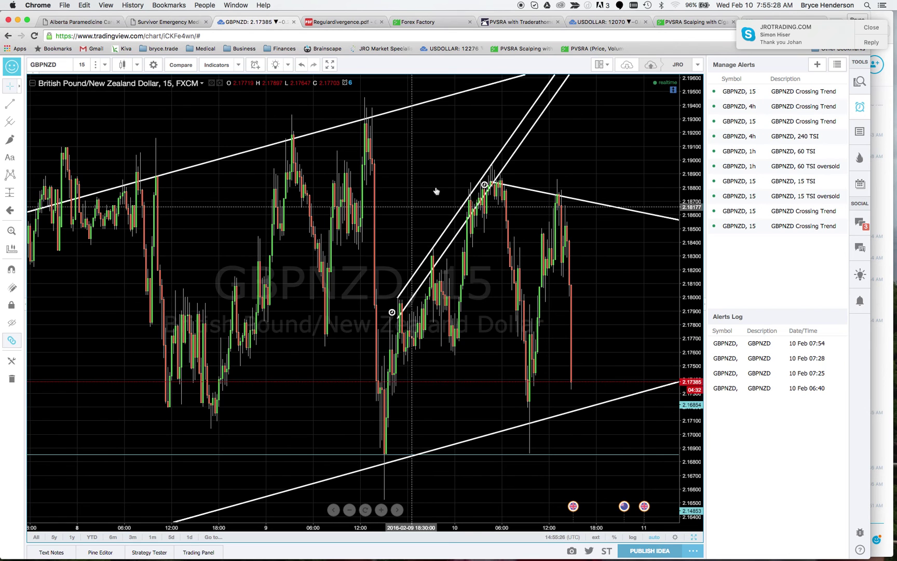
pyautogui.doubleClick(438, 241)
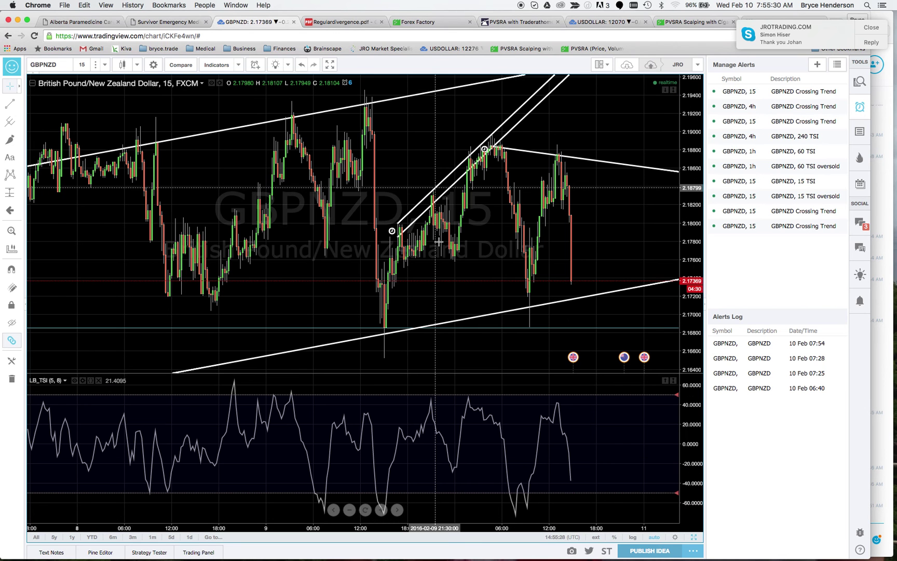
pyautogui.click(420, 205)
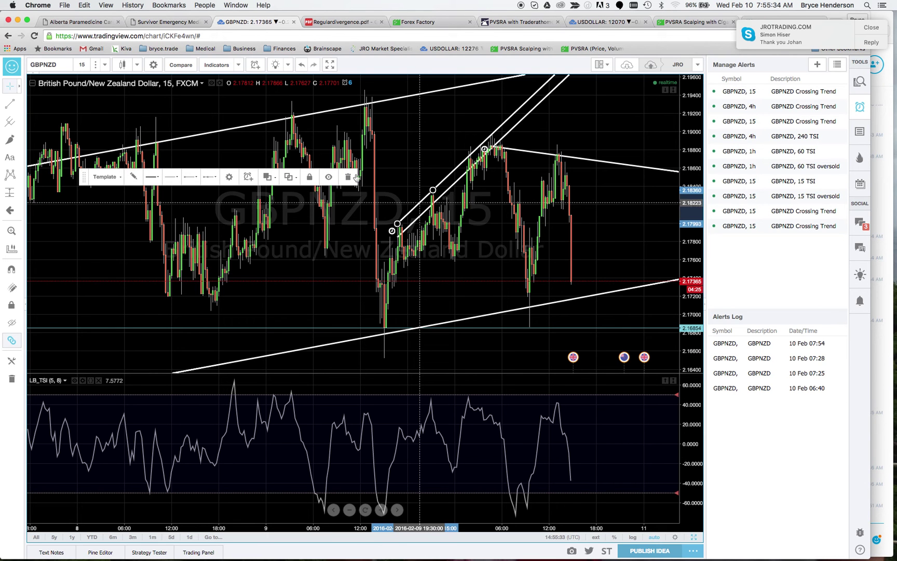
pyautogui.click(348, 177)
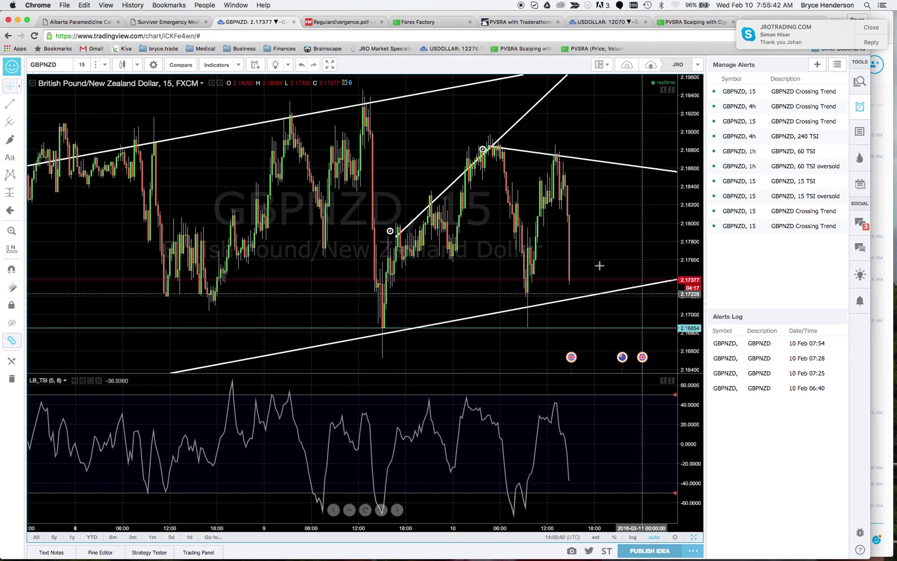
# Hide the alert manager and bring it back to review the list of alerts and the alerts log.
pyautogui.scroll(4, 599, 265)
pyautogui.scroll(-8, 599, 265)
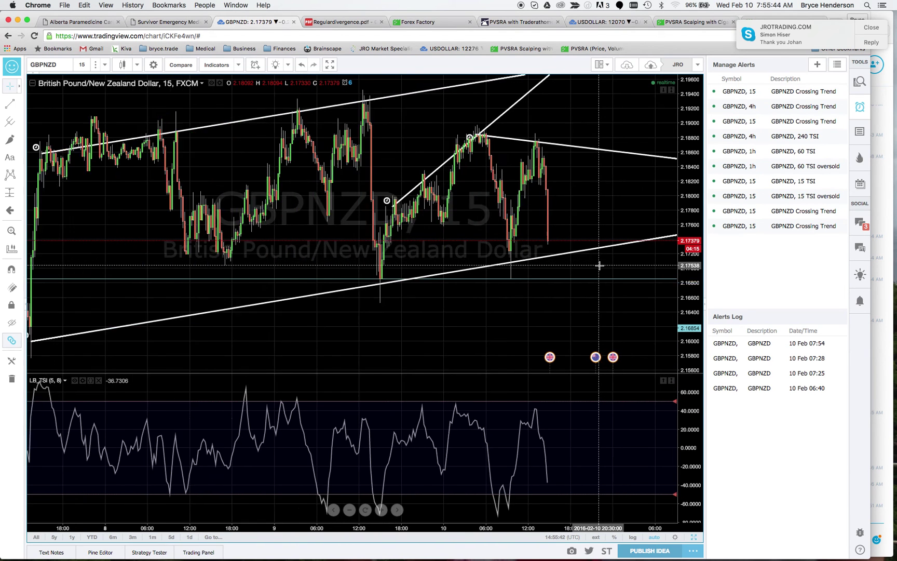
pyautogui.scroll(-1, 599, 265)
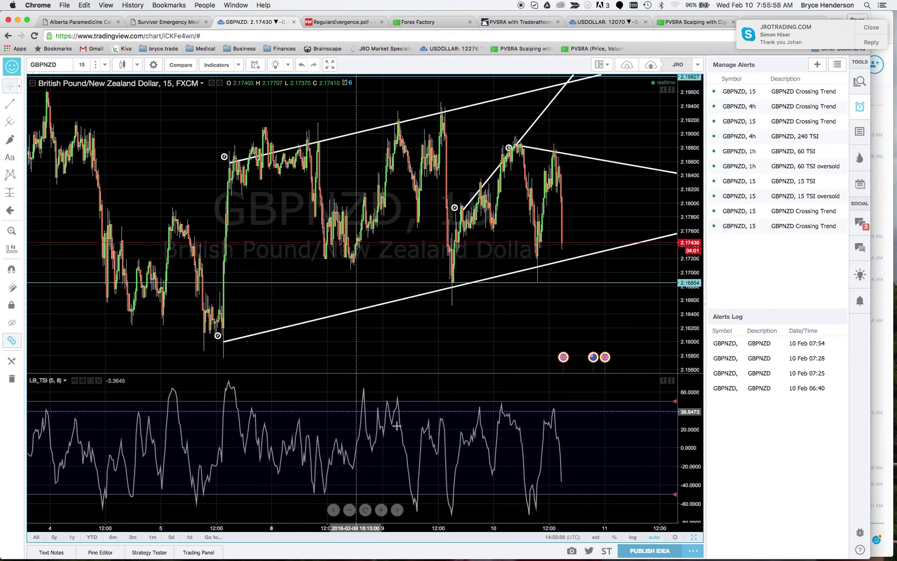
pyautogui.moveTo(580, 504)
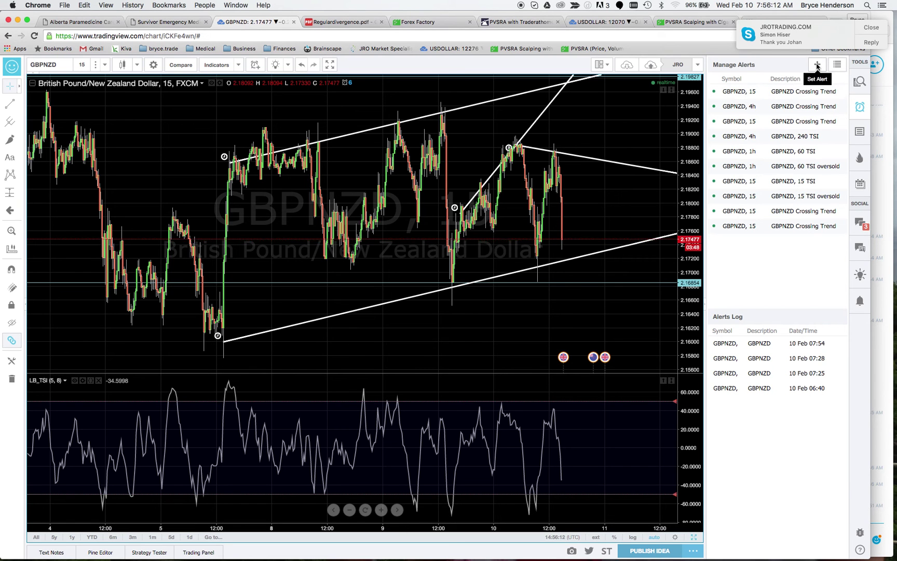
pyautogui.click(859, 108)
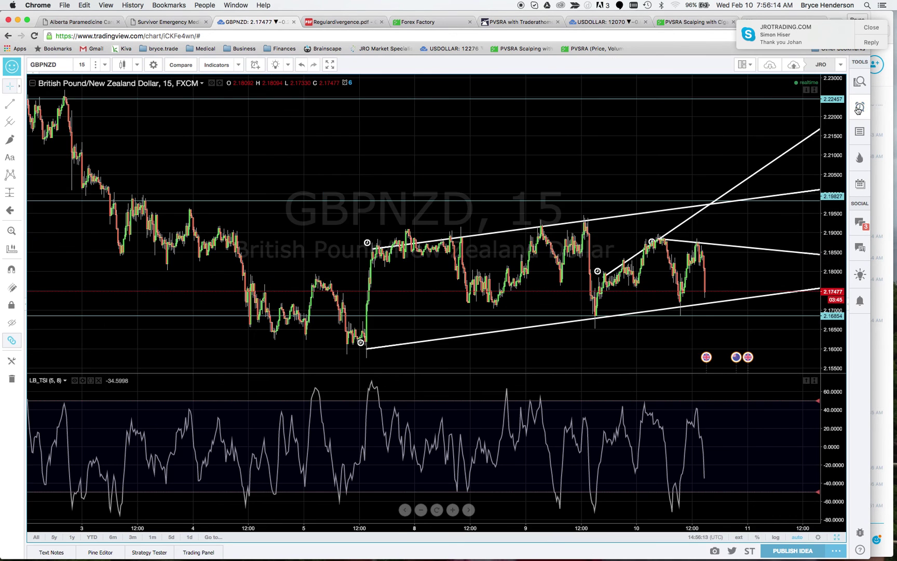
pyautogui.click(860, 83)
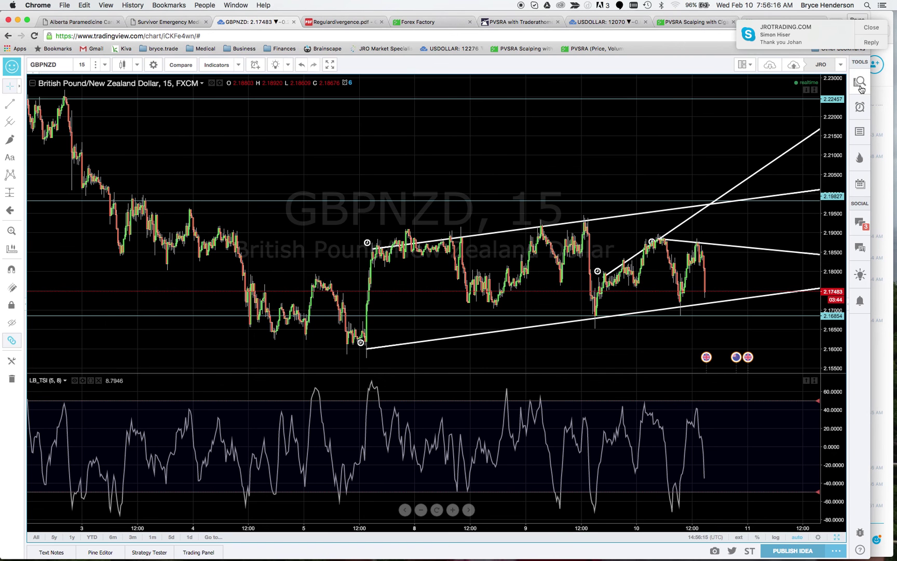
pyautogui.click(860, 108)
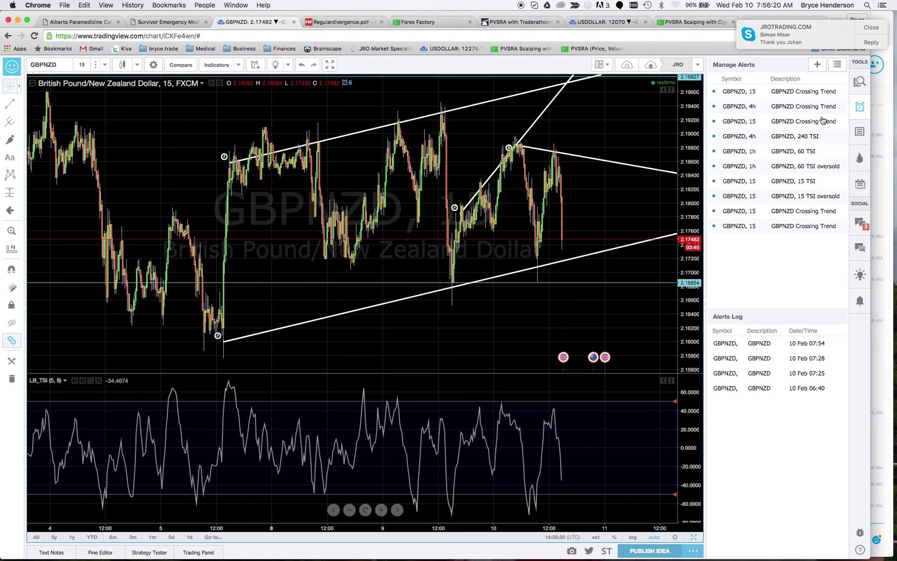
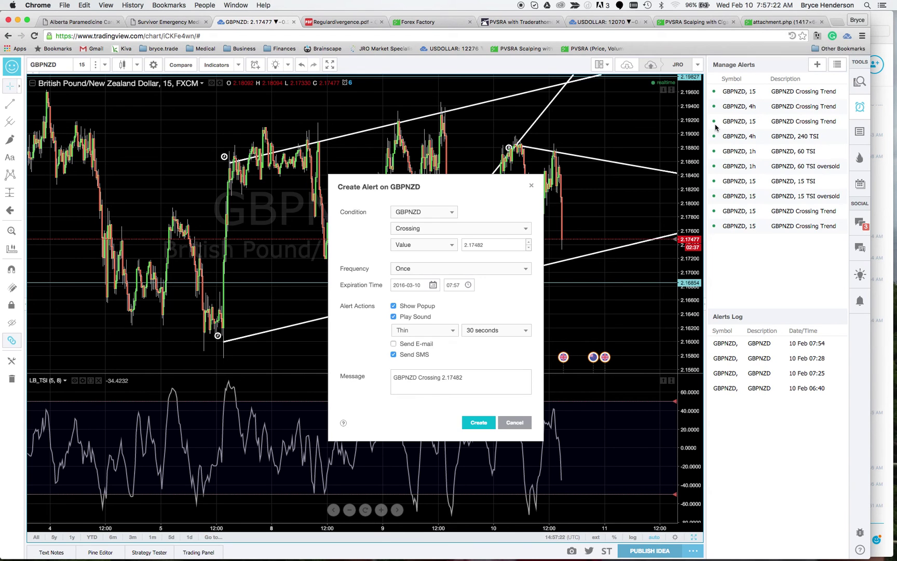
# Set the new alert's condition to LB_TSI (5, 8) crossing the value -40.
pyautogui.click(450, 213)
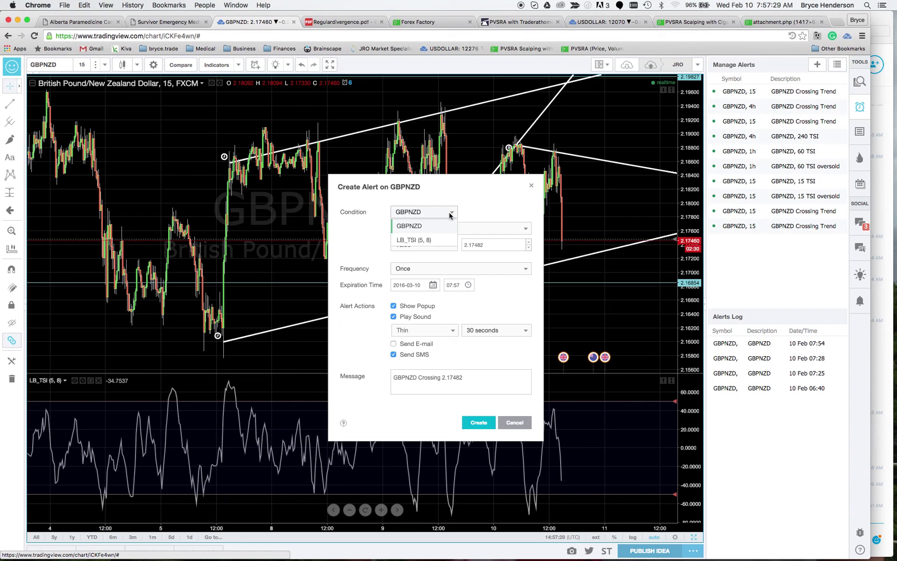
pyautogui.click(423, 243)
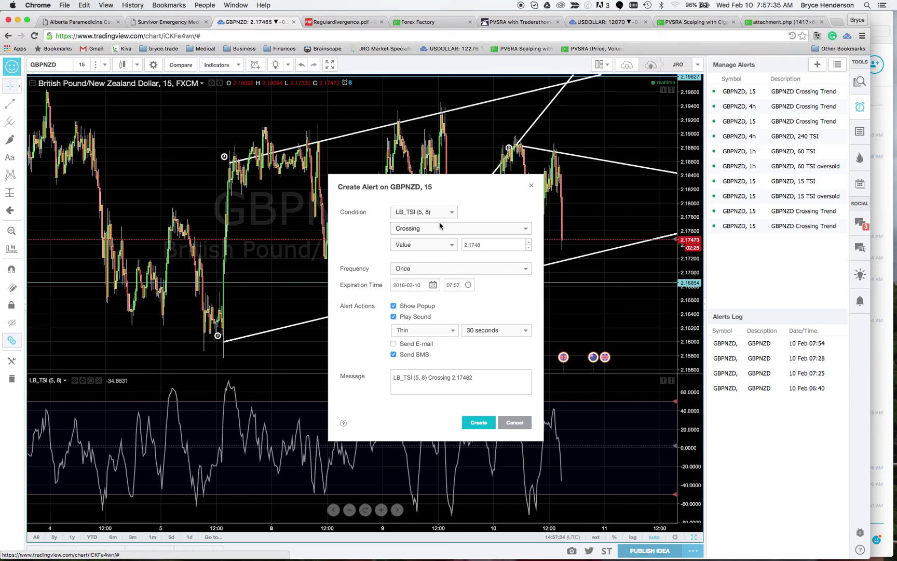
pyautogui.click(480, 246)
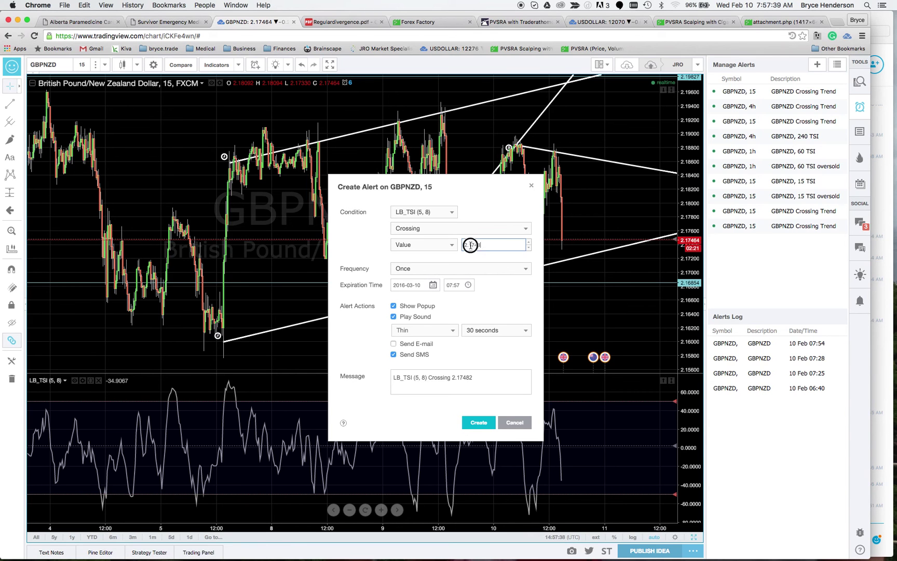
pyautogui.moveTo(471, 244); pyautogui.dragTo(456, 244)
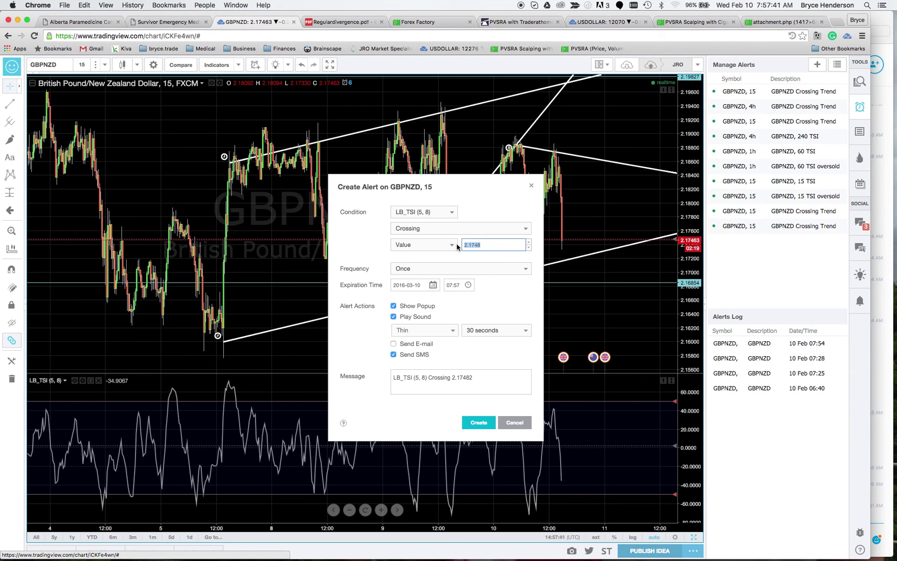
pyautogui.write('-40')
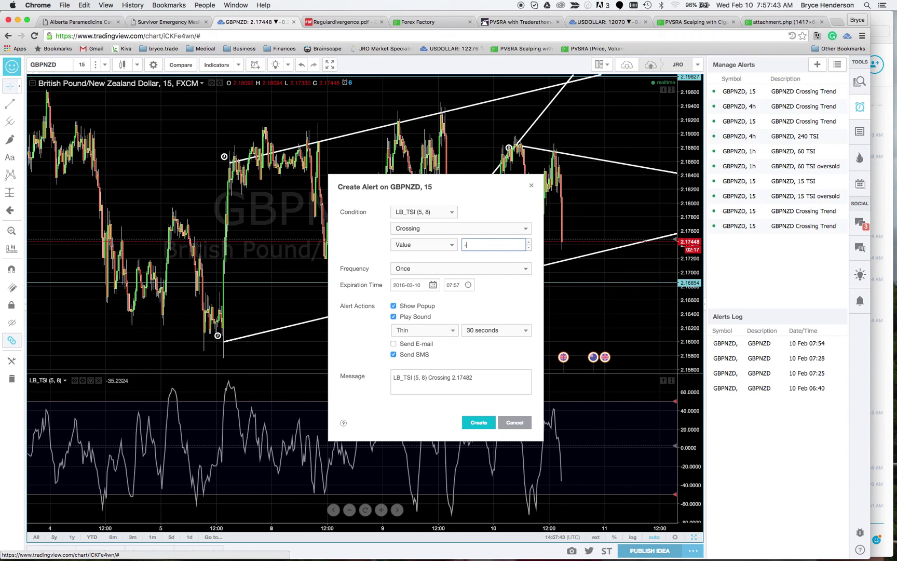
# Set the alert's frequency to Once per bar (on condition) and look at the calendar for its expiration date.
pyautogui.click(444, 271)
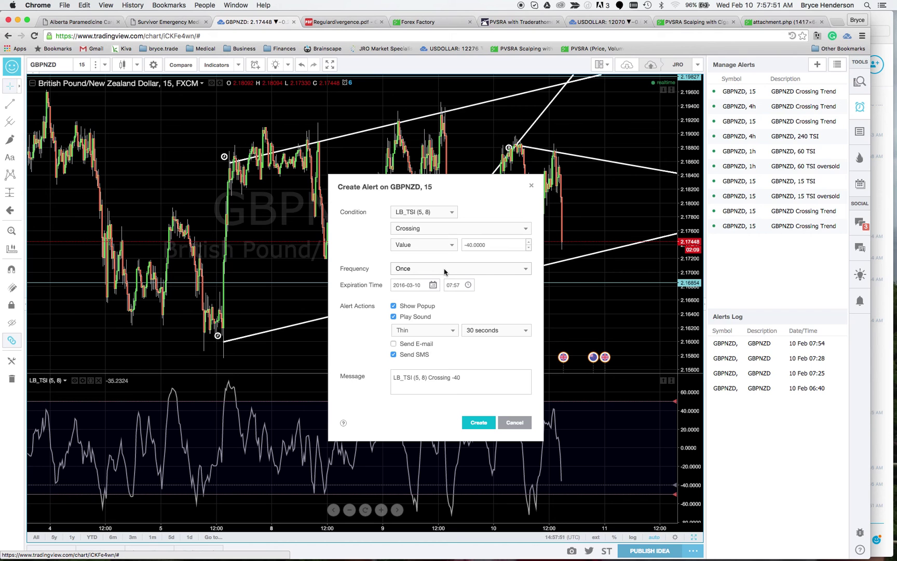
pyautogui.click(445, 270)
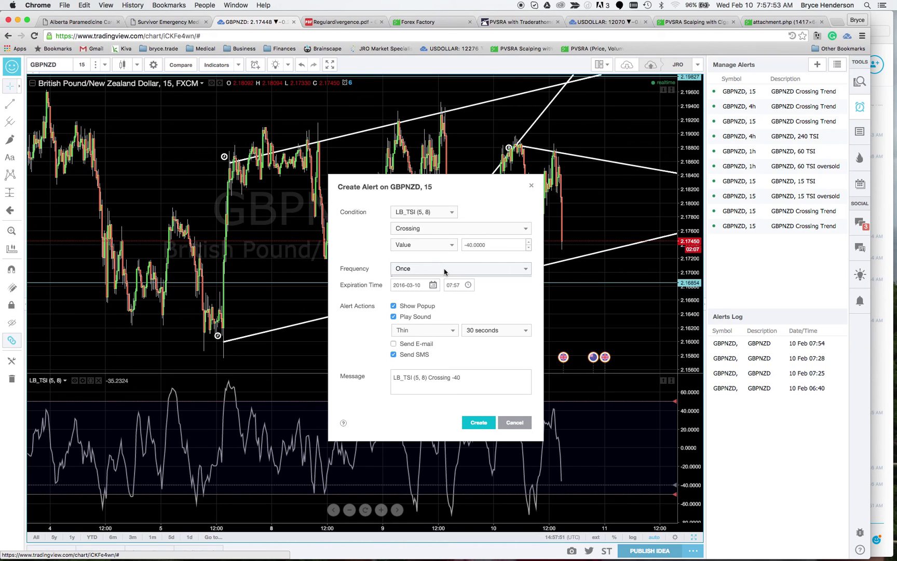
pyautogui.click(435, 297)
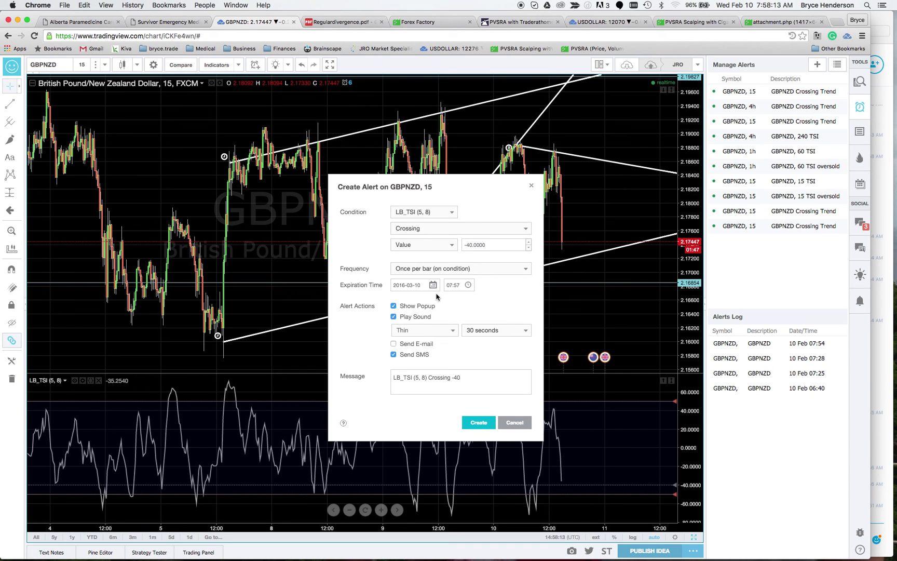
pyautogui.click(434, 286)
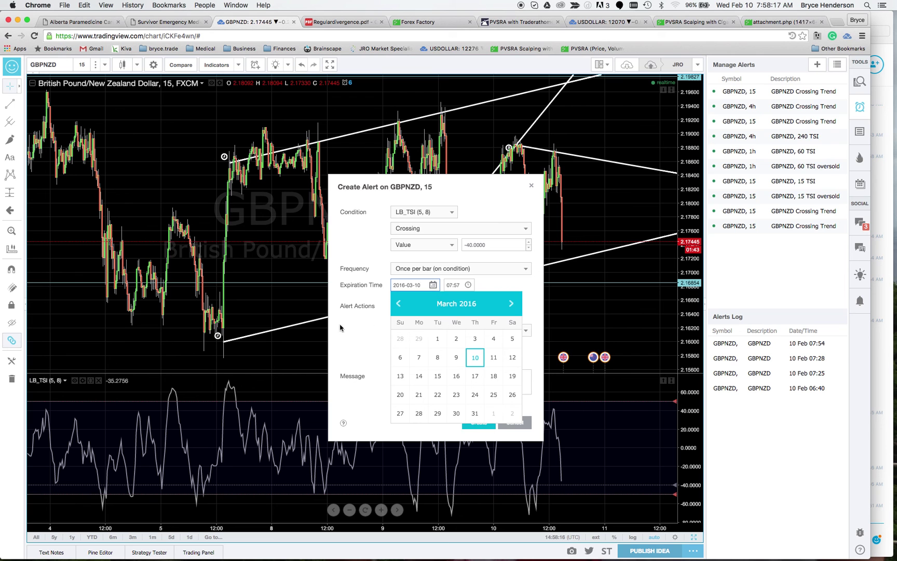
pyautogui.click(350, 341)
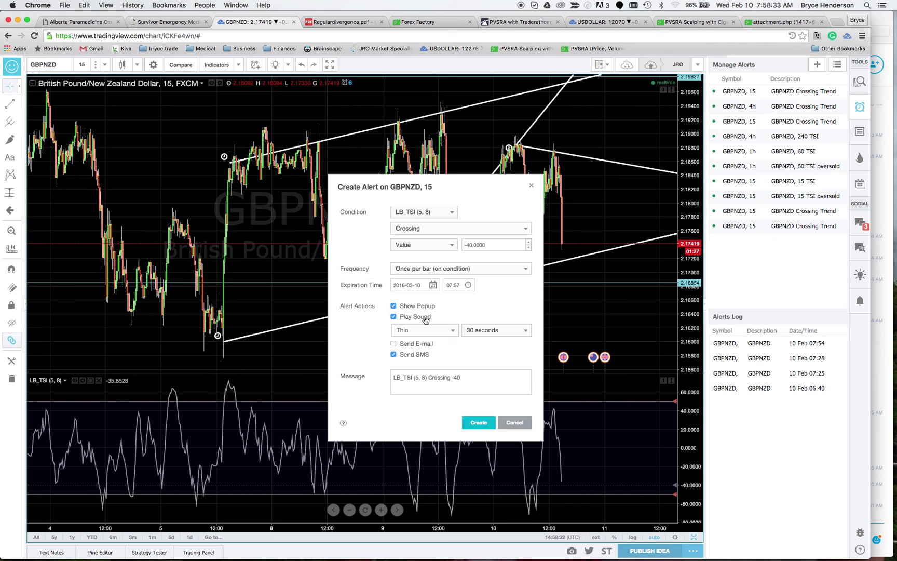
# Replace the alert message with "GBPNZD, 15 TSI oversold - BUY?" and create the alert.
pyautogui.click(426, 377)
pyautogui.press('super+a')
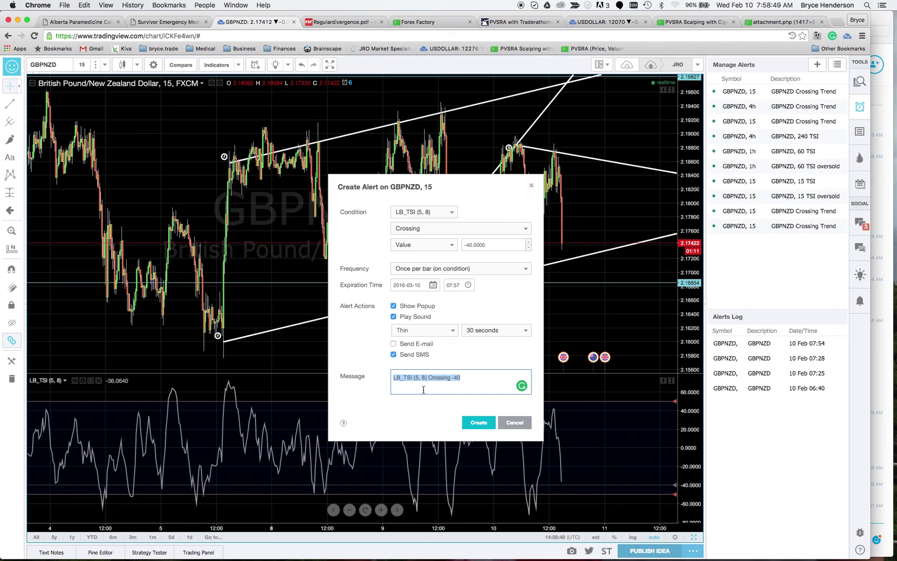
pyautogui.write('GBPNZD, 15 TSI oversold - BUY?')
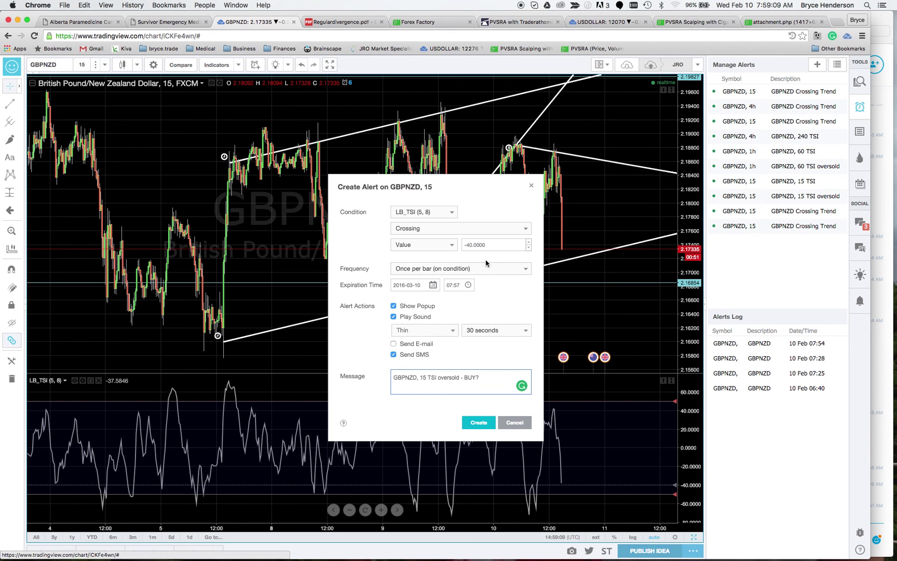
pyautogui.click(485, 425)
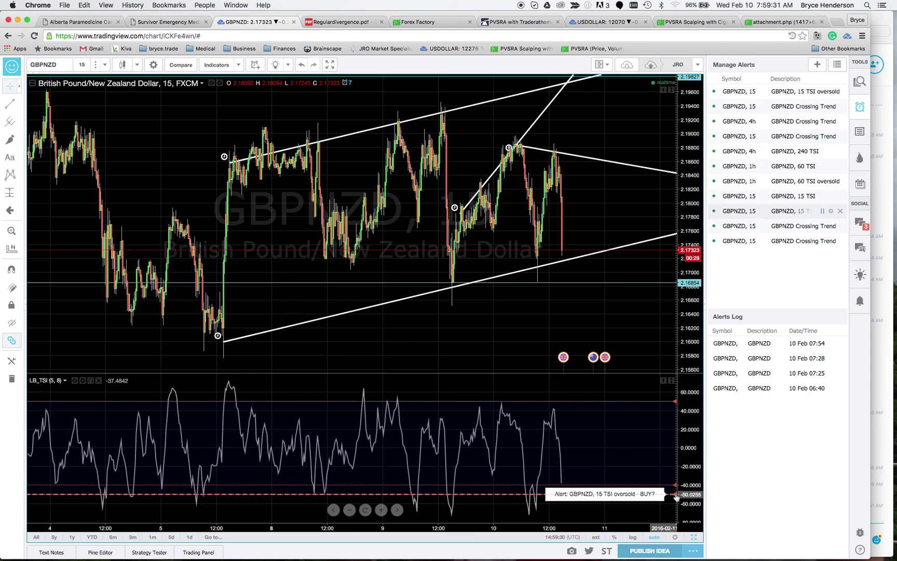
# Delete the TSI oversold alert at the -40 level of the indicator and confirm the deletion.
pyautogui.moveTo(676, 495); pyautogui.dragTo(676, 486)
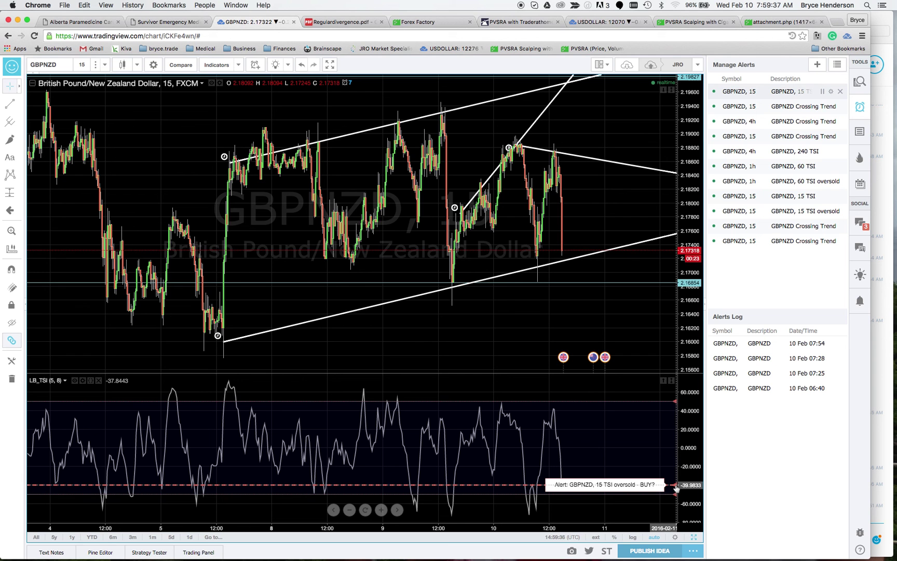
pyautogui.rightClick(675, 486)
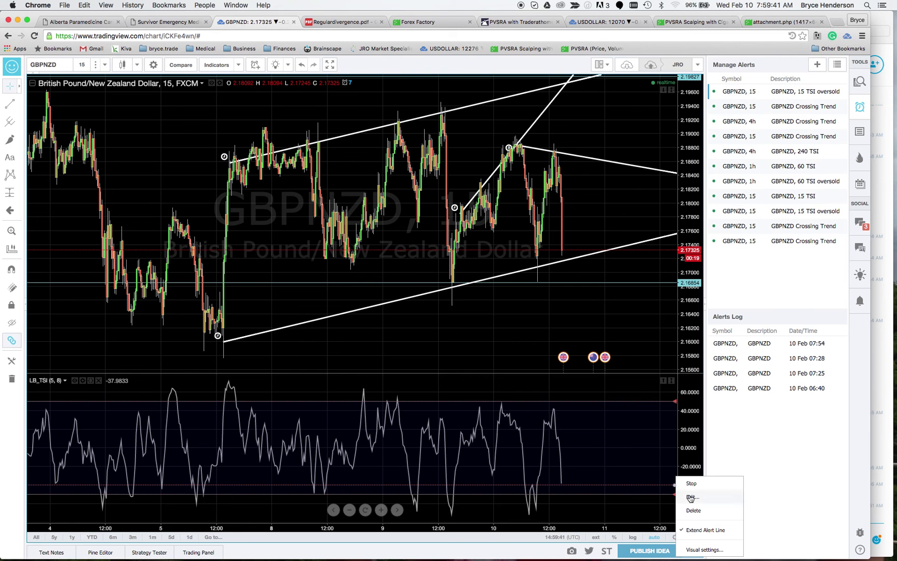
pyautogui.click(693, 510)
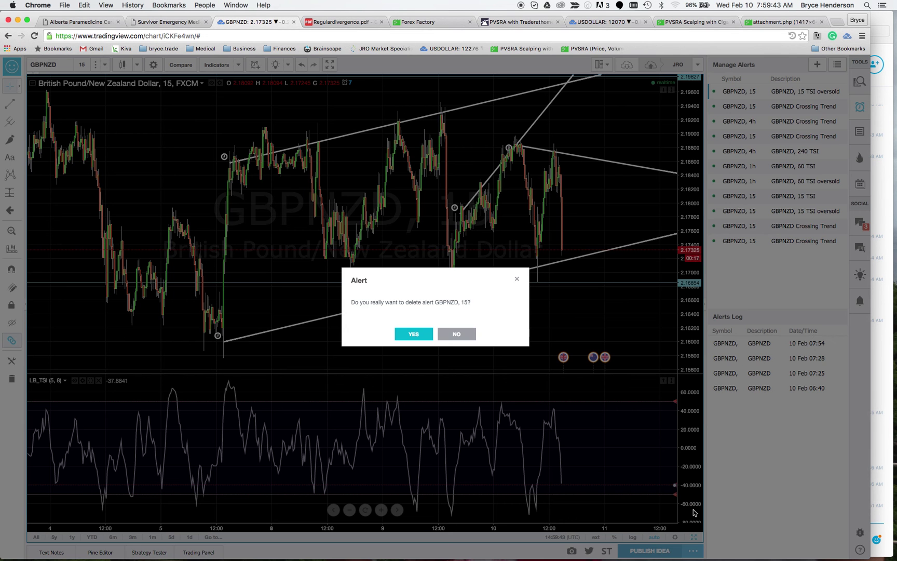
pyautogui.click(418, 335)
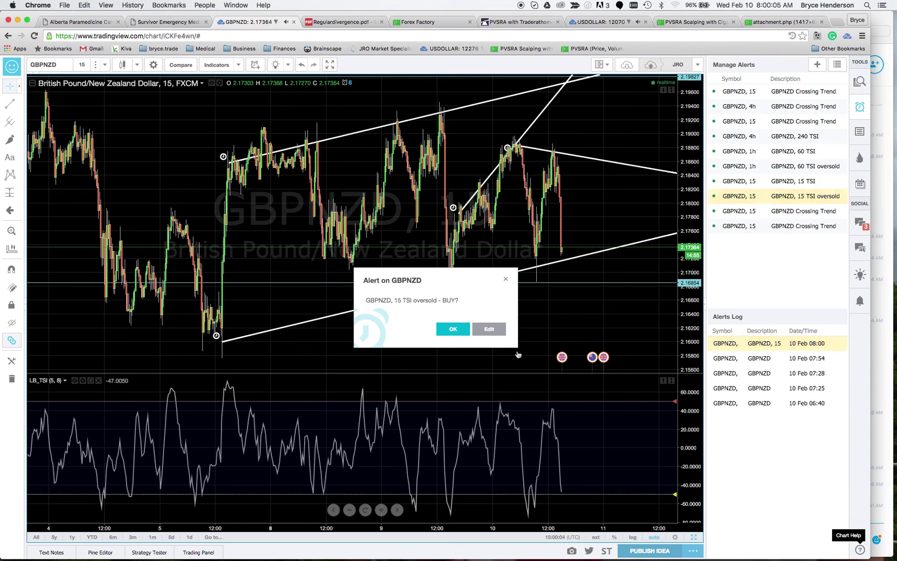
# Acknowledge the triggered "GBPNZD, 15 TSI oversold - BUY?" alert.
pyautogui.click(463, 329)
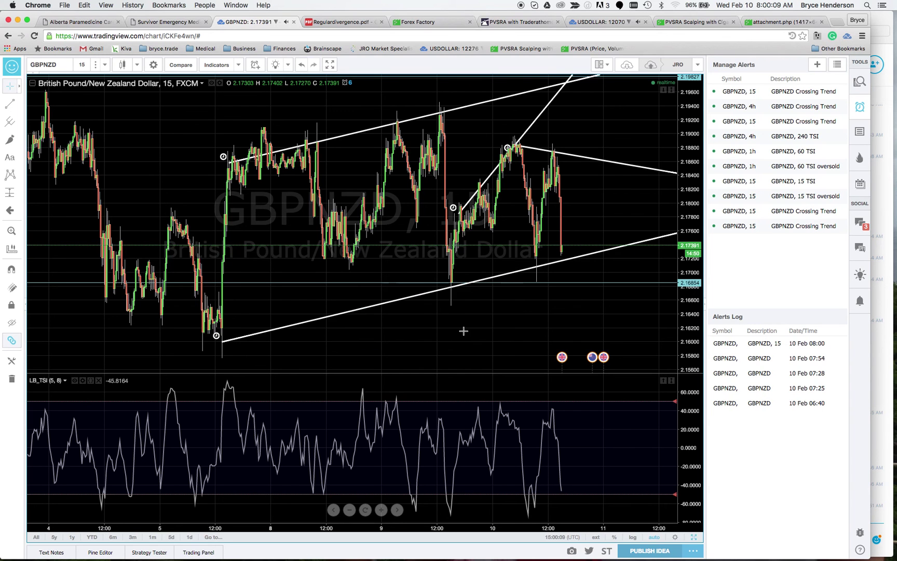
pyautogui.click(580, 281)
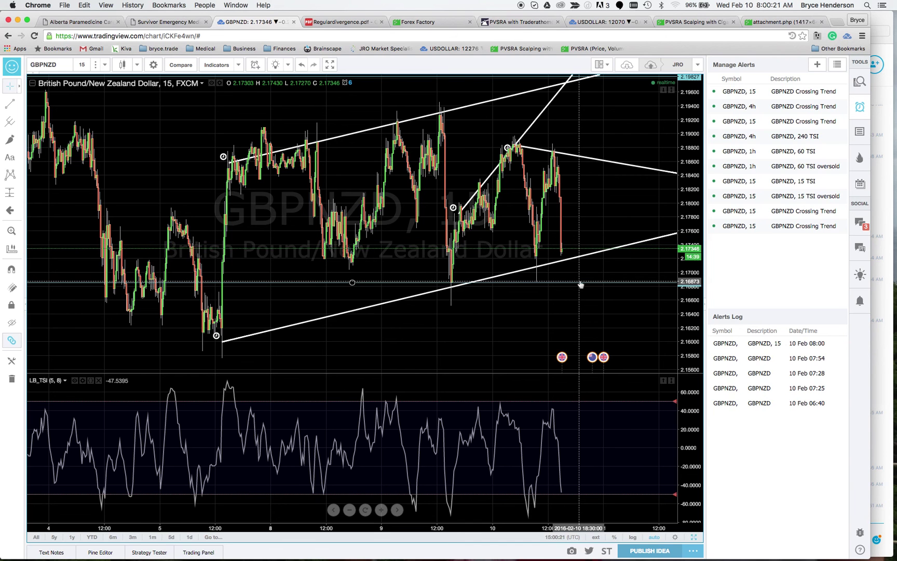
pyautogui.moveTo(580, 285); pyautogui.dragTo(580, 286)
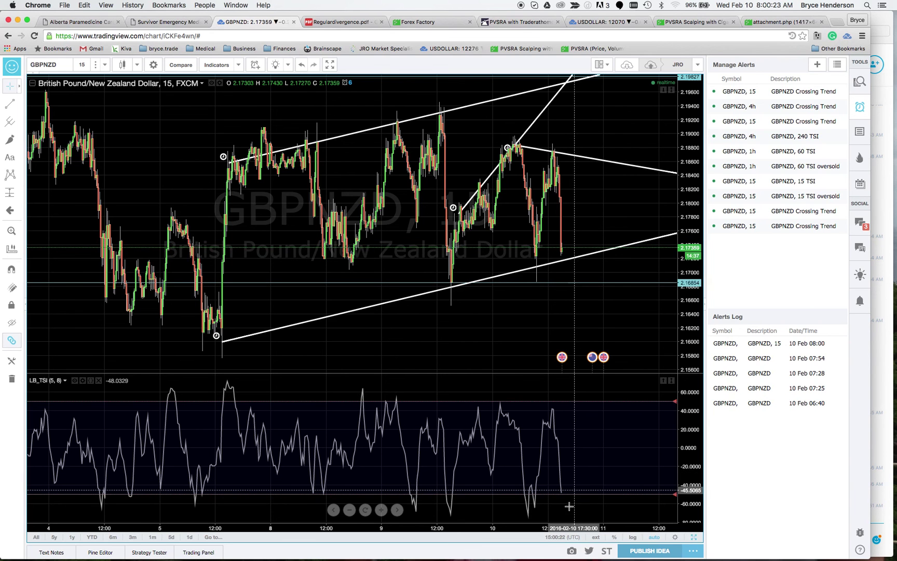